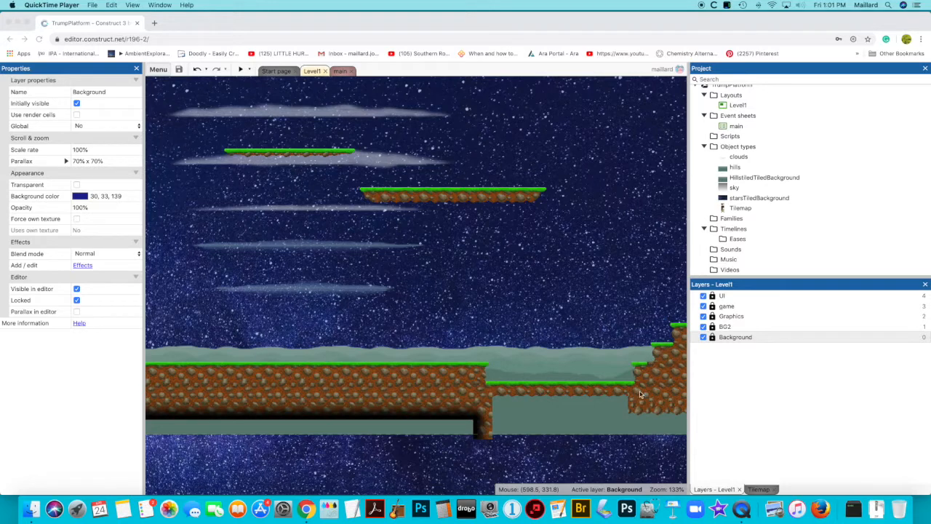
Step: Preview the Level1 layout in an enlarged preview window and close the preview
scroll(344, 397, right, 1)
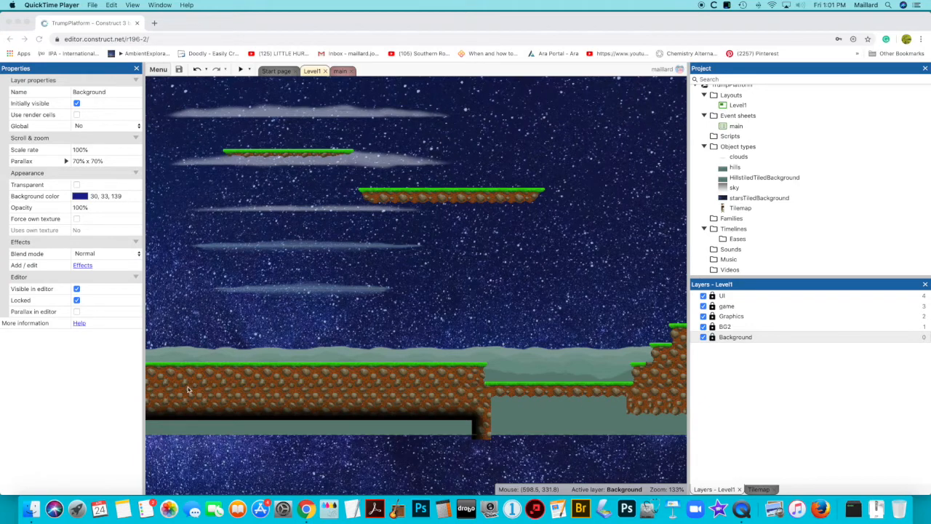
scroll(650, 397, right, 1)
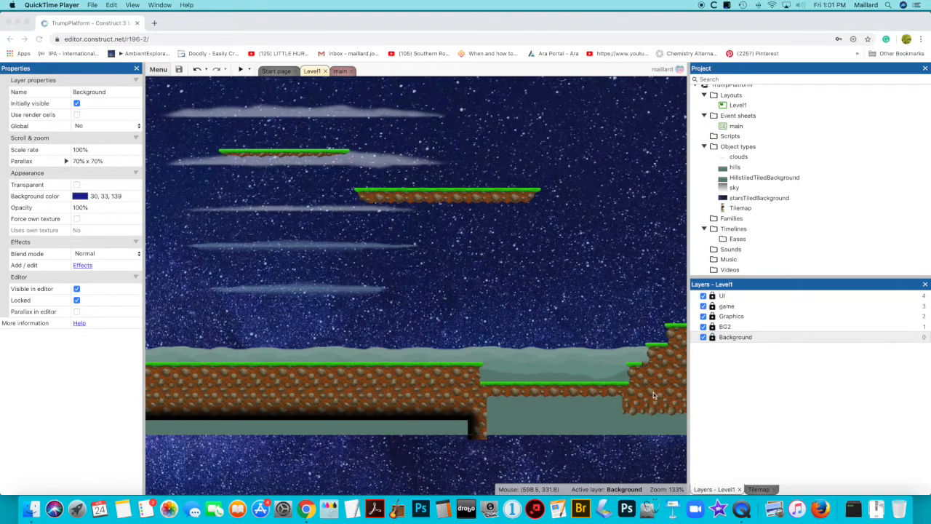
scroll(270, 106, right, 2)
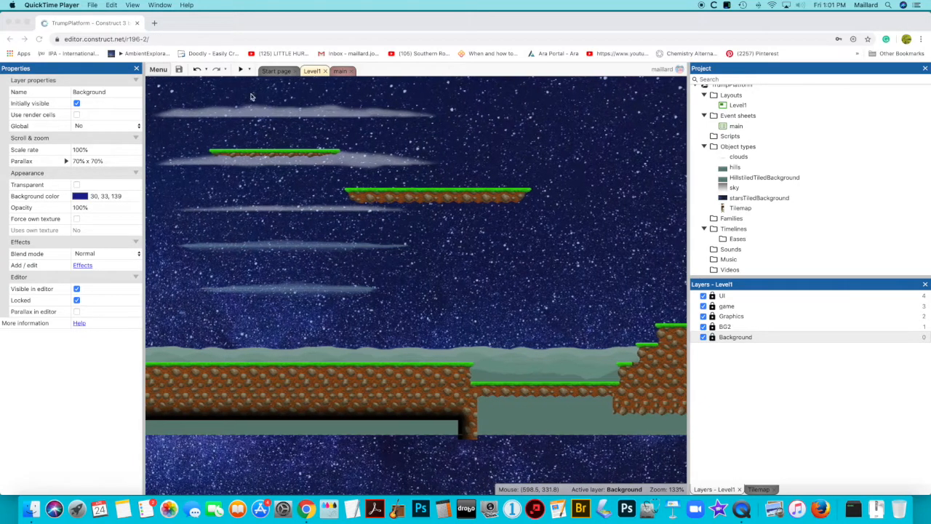
click(241, 71)
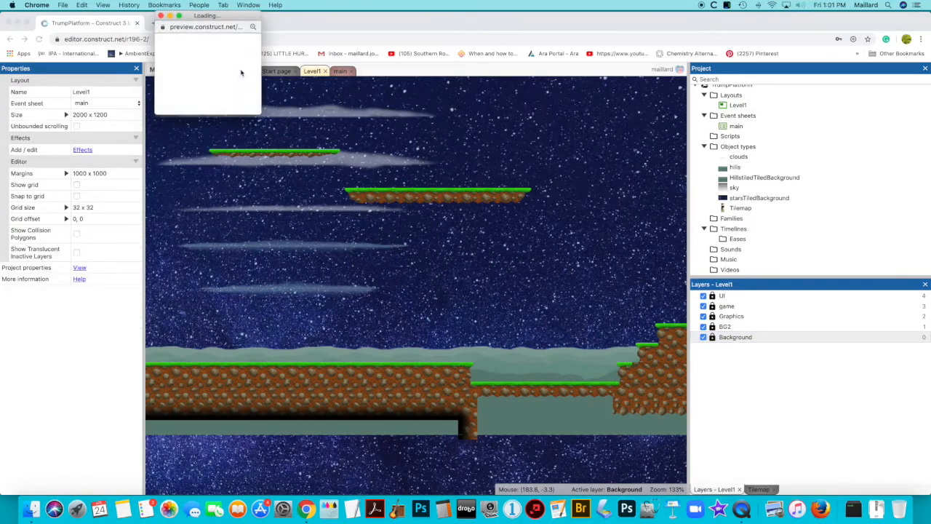
drag(415, 229, 613, 391)
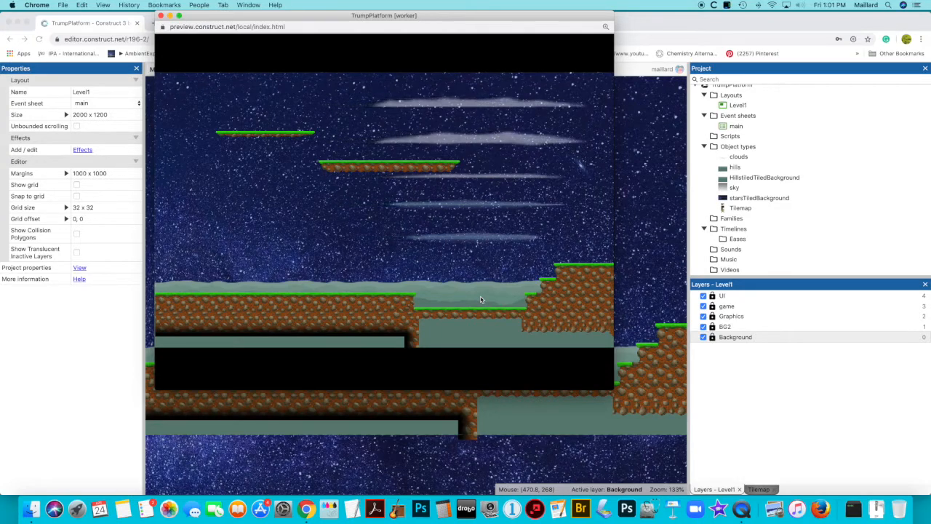
click(161, 15)
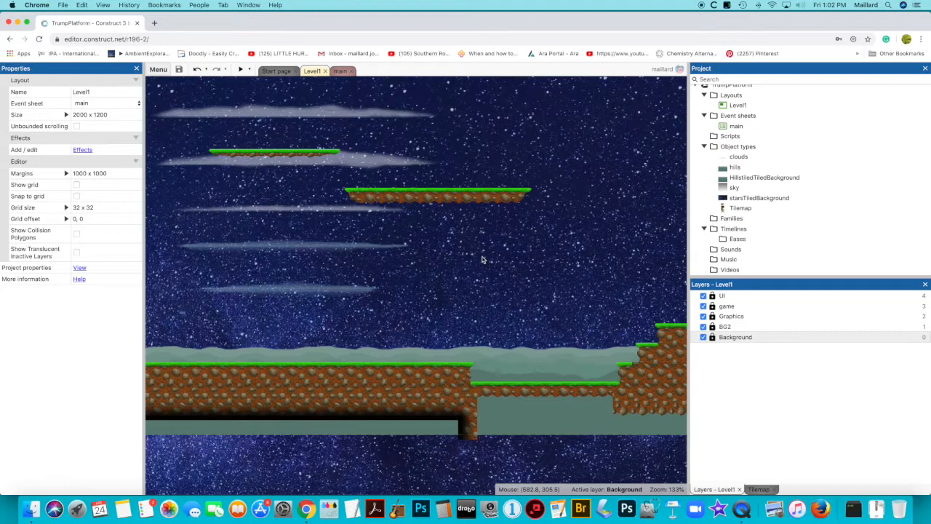
Step: Unlock the game layer and insert a new Sprite object just above the middle floating platform
scroll(481, 259, left, 2)
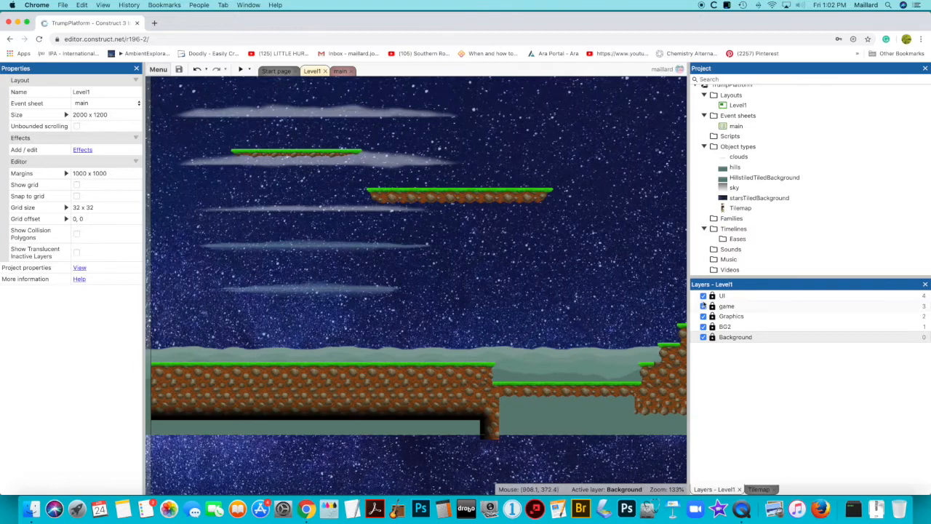
click(714, 309)
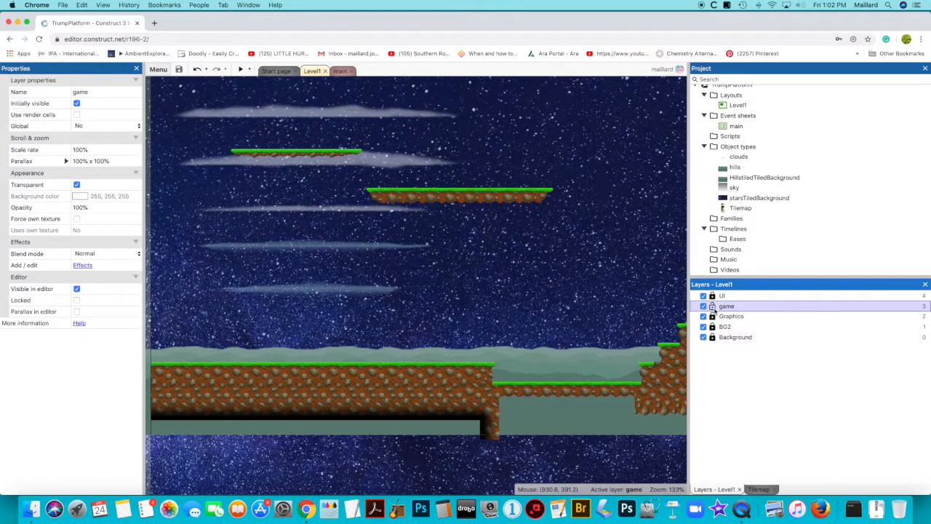
click(417, 167)
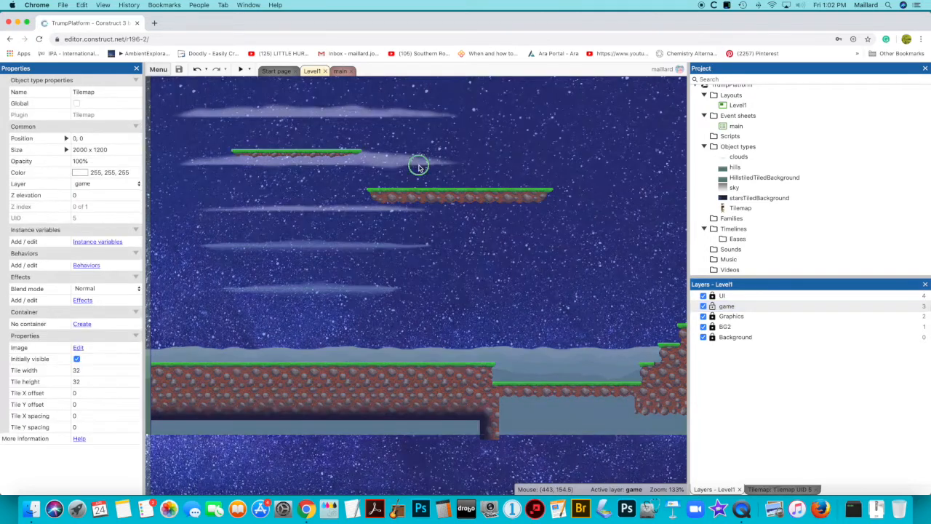
right_click(416, 166)
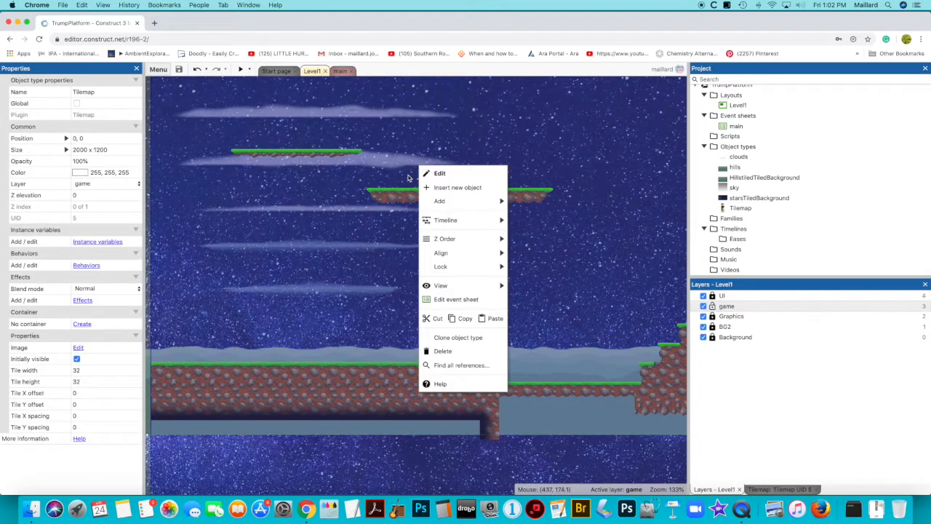
mouse_move(449, 201)
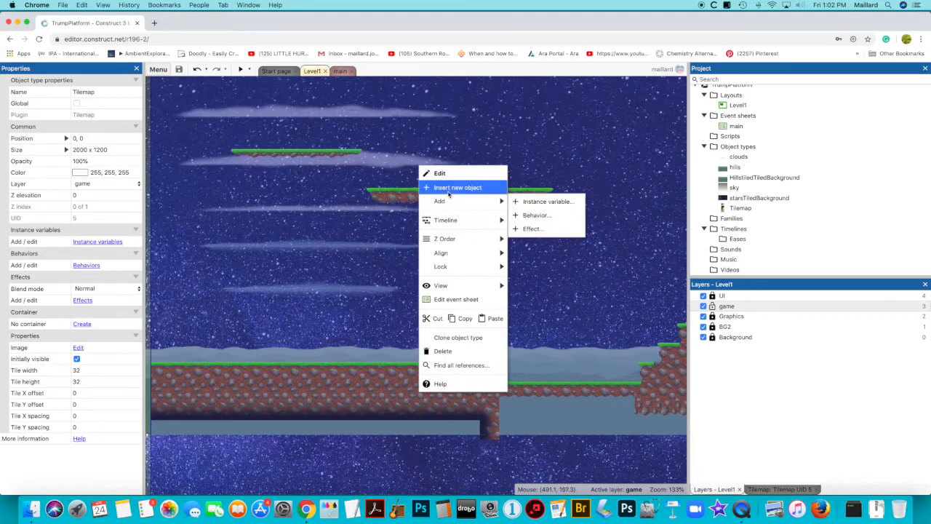
click(451, 187)
scroll(452, 233, down, 5)
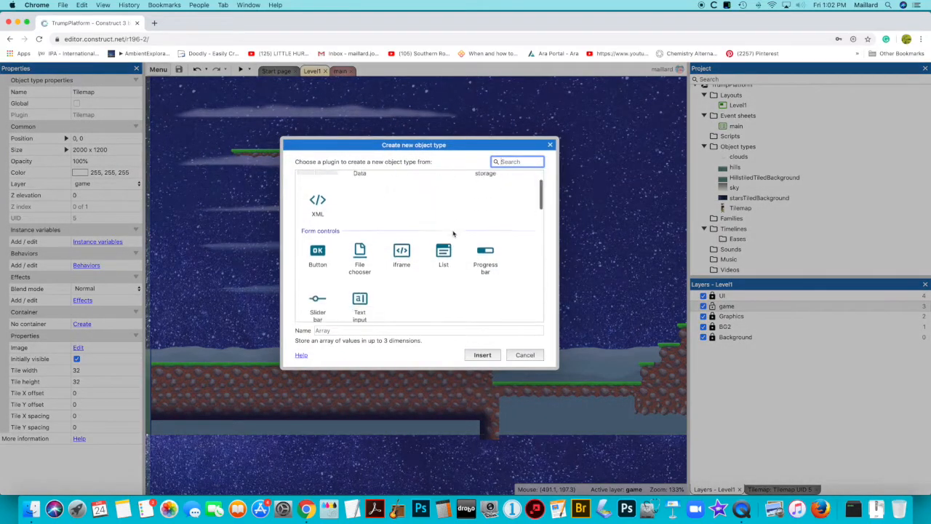
double_click(443, 251)
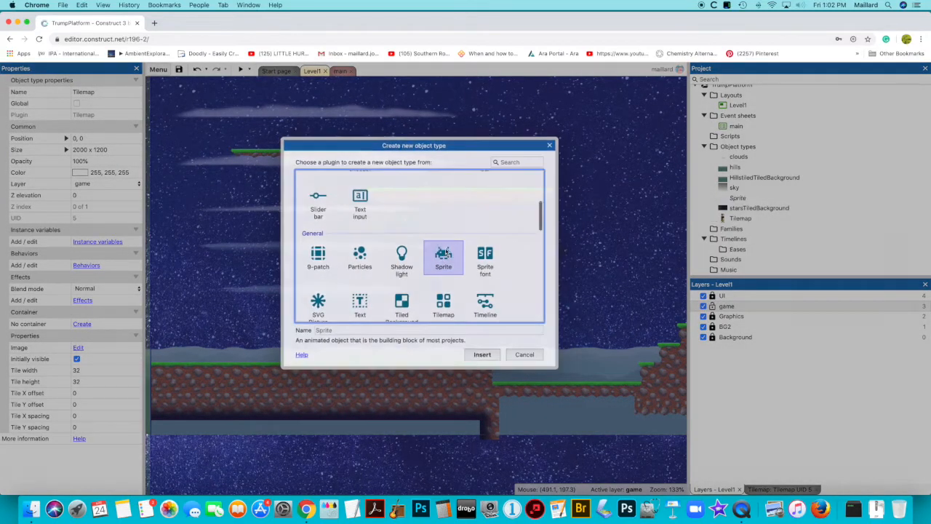
click(427, 189)
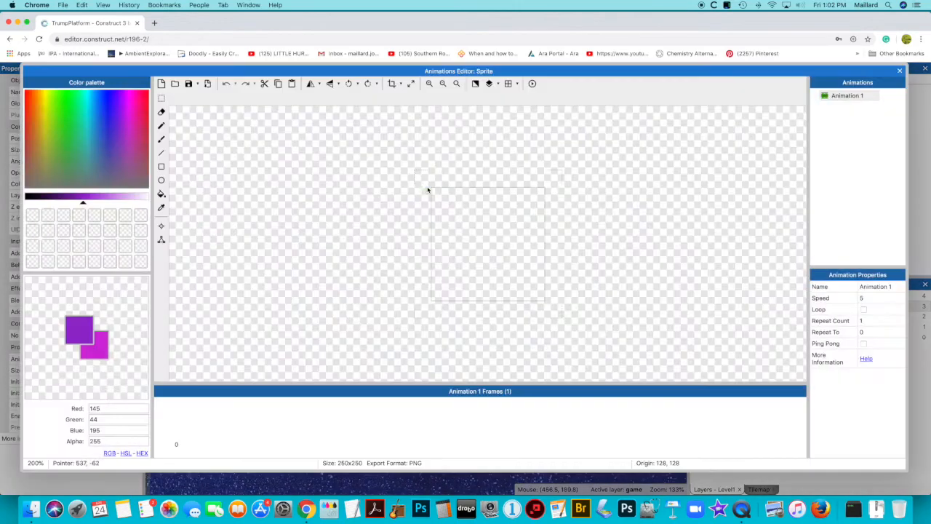
Step: Fill the sprite's blank image with magenta (red 223, green 14, blue 209)
click(130, 100)
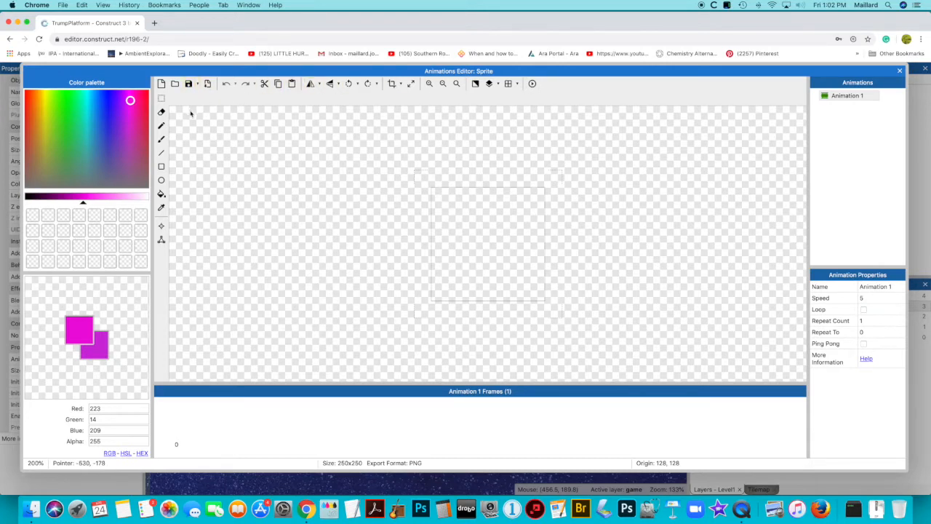
click(161, 194)
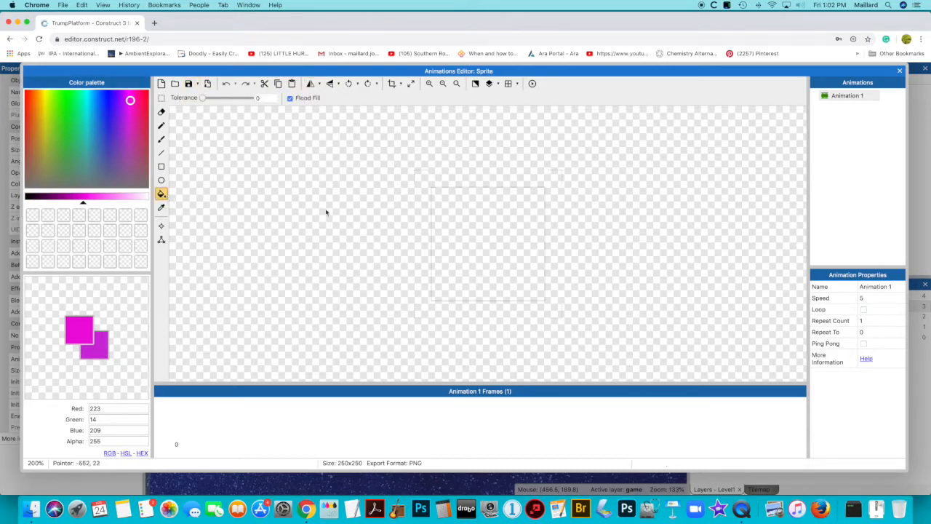
click(476, 228)
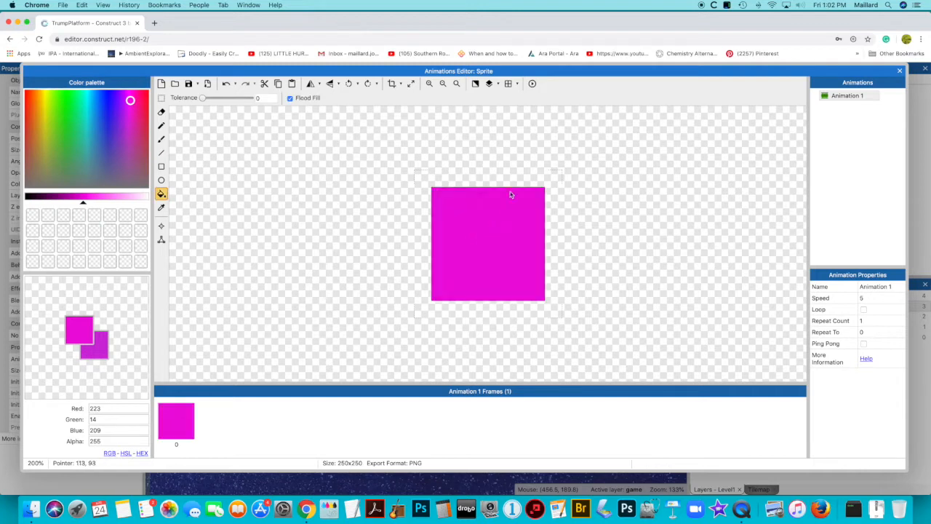
Step: Resize the sprite's image canvas to 50 × 50 pixels with the image stretched
click(411, 83)
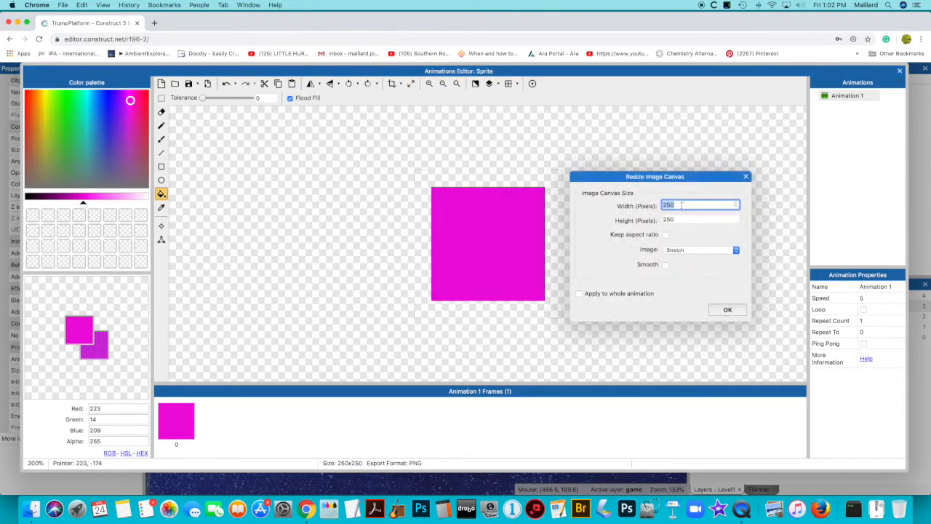
text(500)
key(Tab)
drag(677, 218, 661, 221)
text(5)
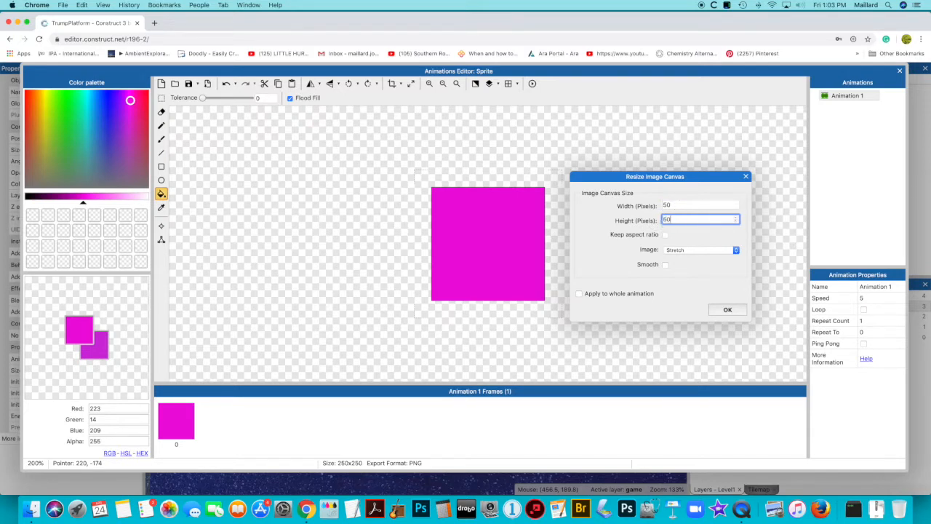
click(730, 310)
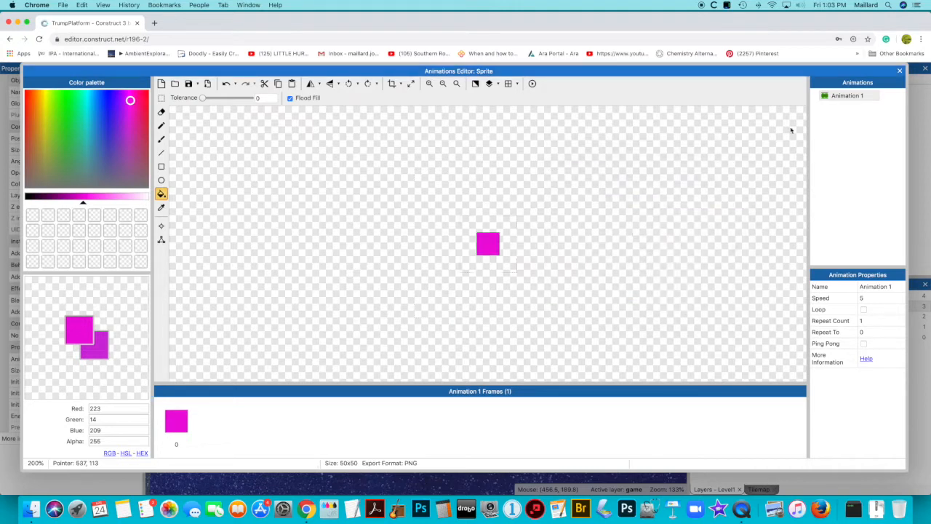
Step: Inspect the sprite's origin point, close the animations editor and shrink the sprite to about 12 × 11 pixels above the middle platform
click(161, 225)
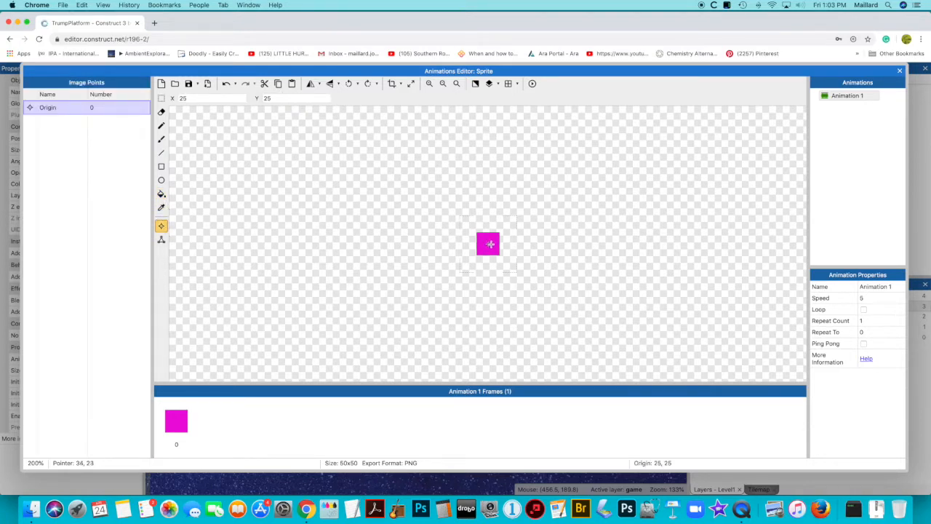
click(900, 72)
drag(445, 206, 392, 175)
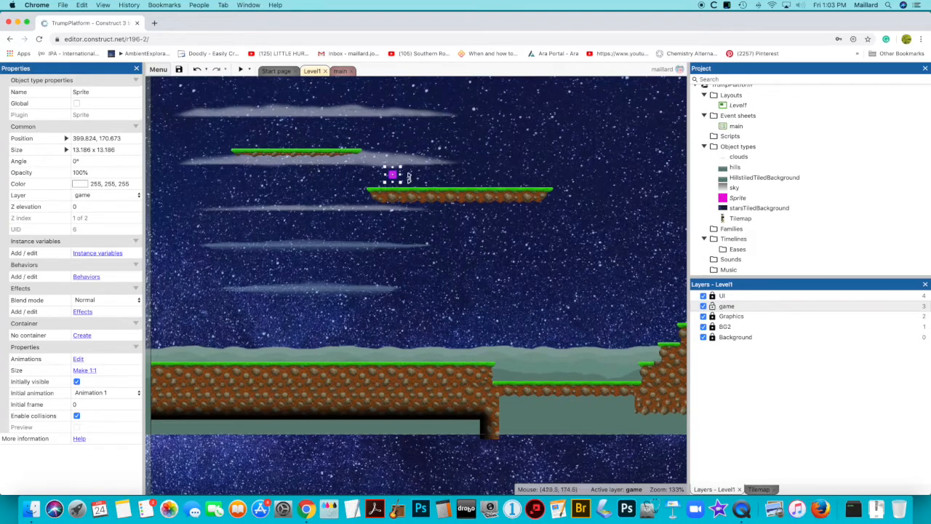
drag(399, 181, 395, 176)
Step: Rename the Sprite object type as PlayerBox
click(737, 198)
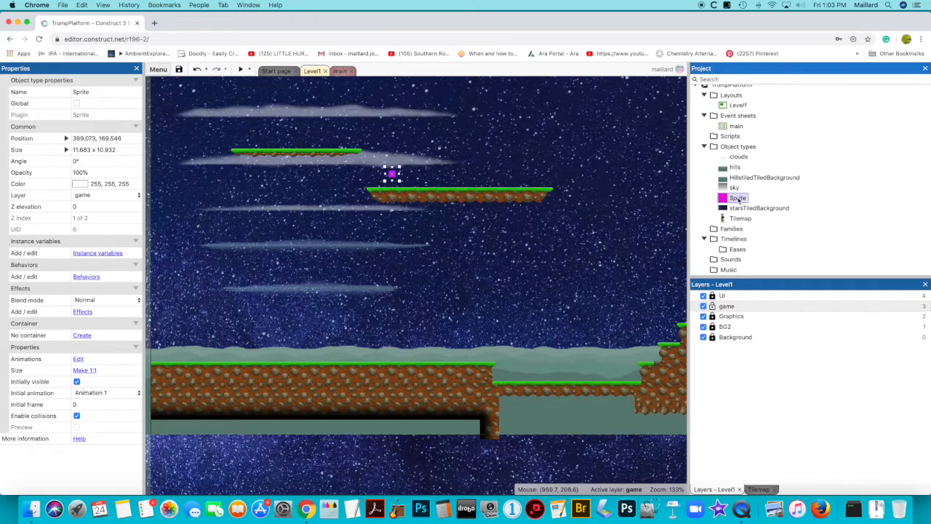
click(738, 198)
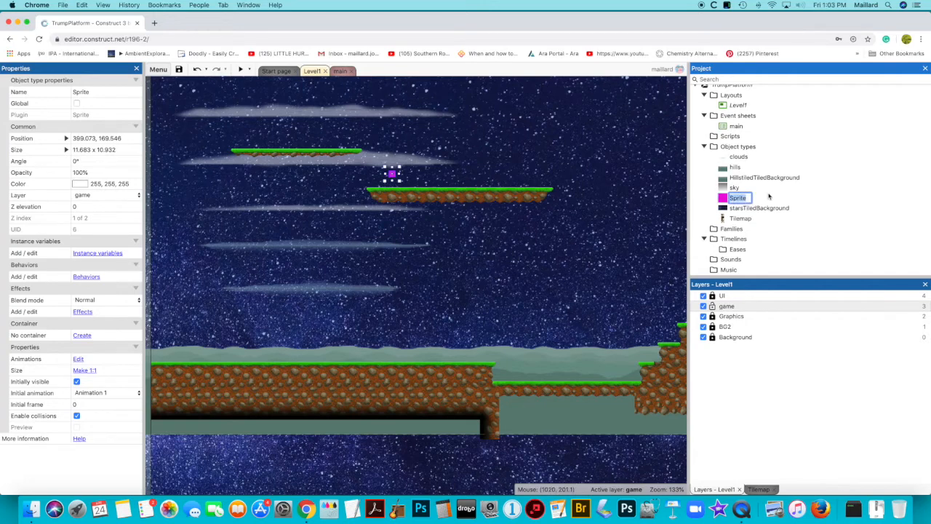
text(PlayerBox)
key(BackSpace)
text(x)
click(774, 199)
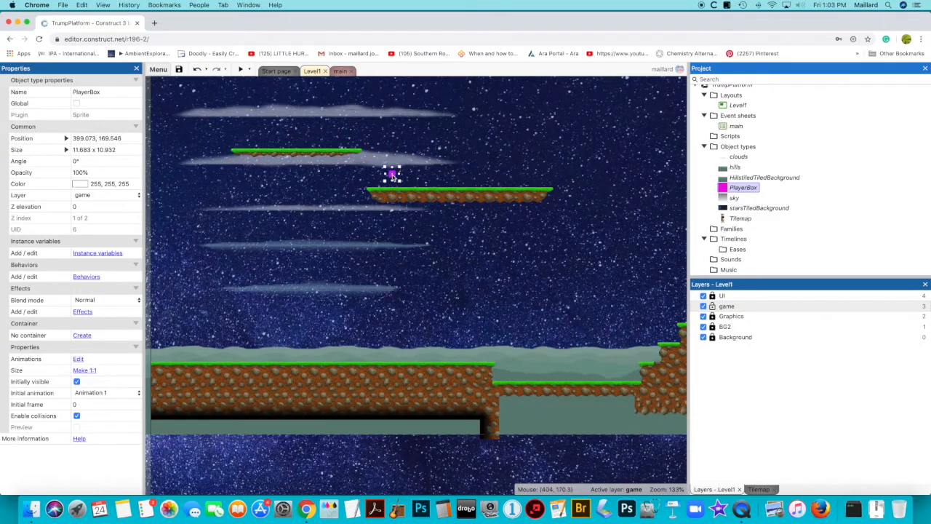
Step: Add the Platform movement behavior to PlayerBox
click(87, 277)
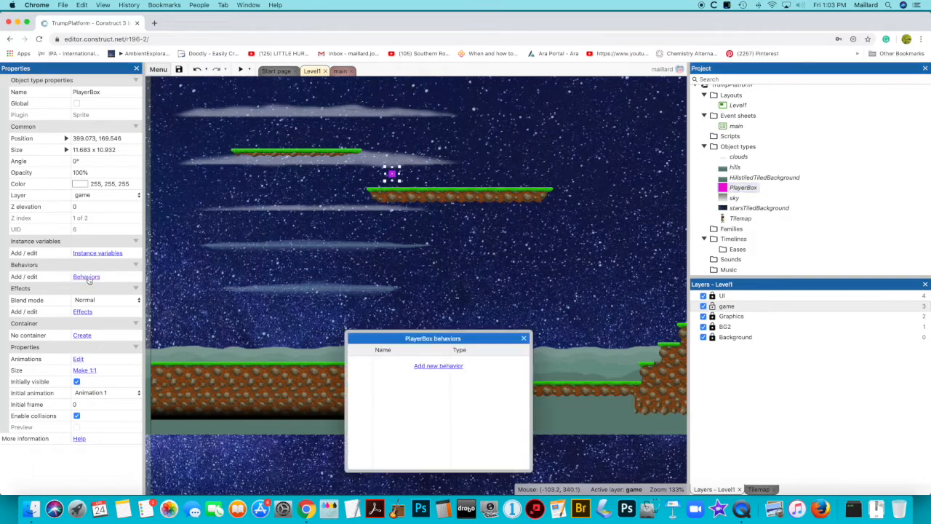
click(439, 366)
scroll(432, 313, down, 5)
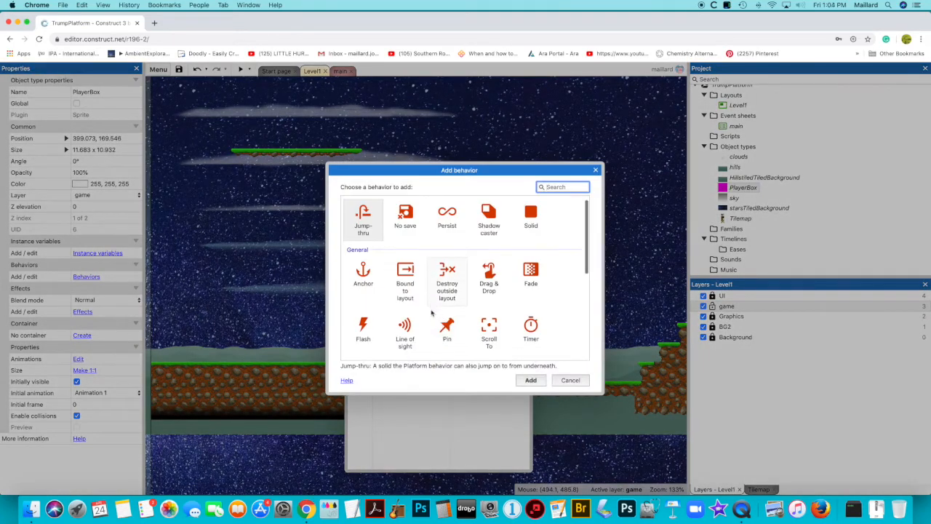
scroll(432, 313, down, 3)
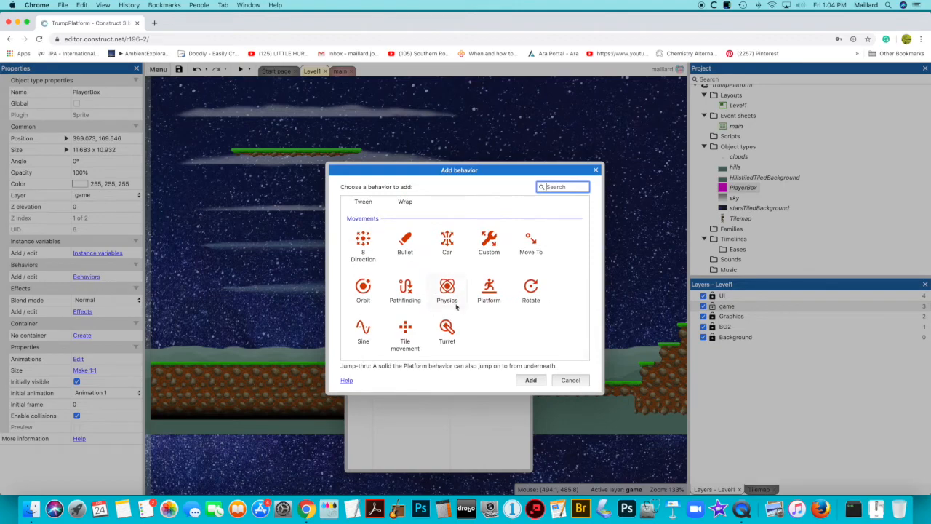
double_click(490, 292)
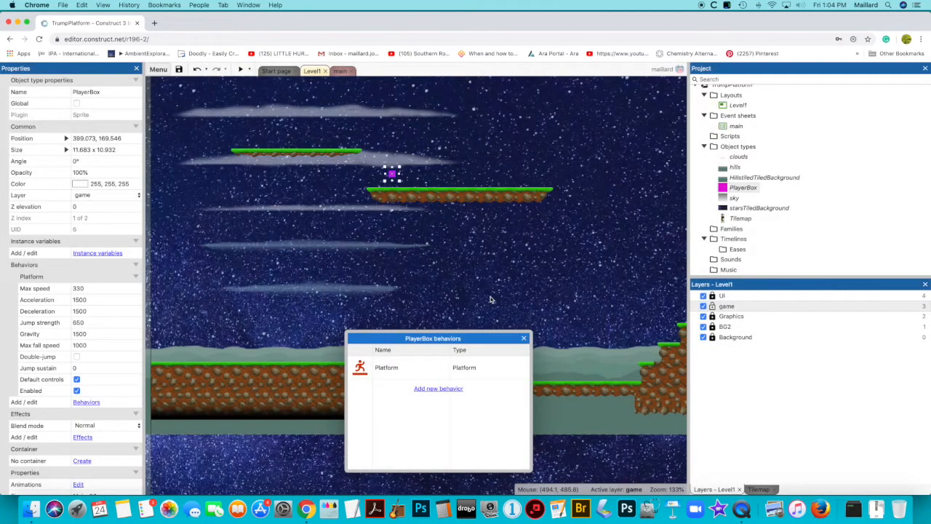
Step: Add the Scroll To behavior to PlayerBox and close its behaviors list
click(440, 389)
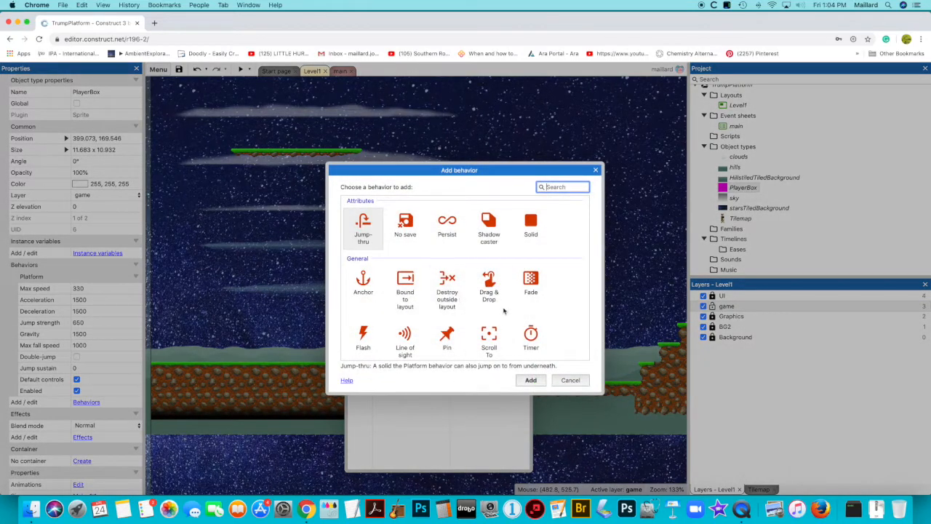
scroll(501, 311, down, 2)
scroll(502, 312, up, 2)
scroll(502, 311, down, 2)
scroll(502, 311, down, 1)
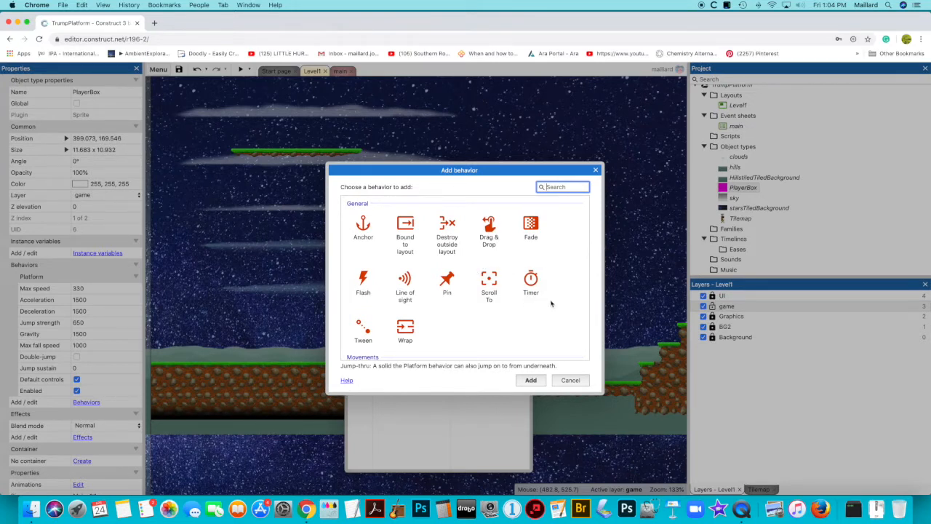
double_click(489, 283)
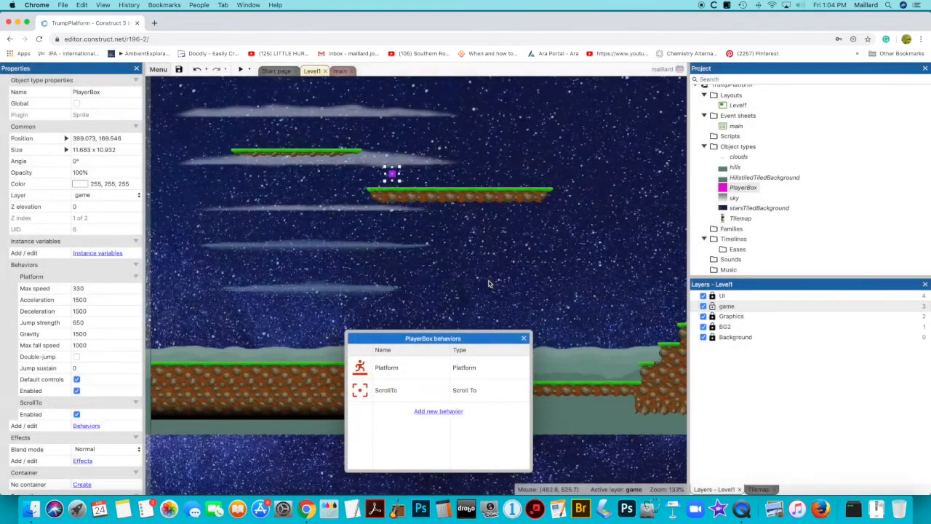
click(523, 337)
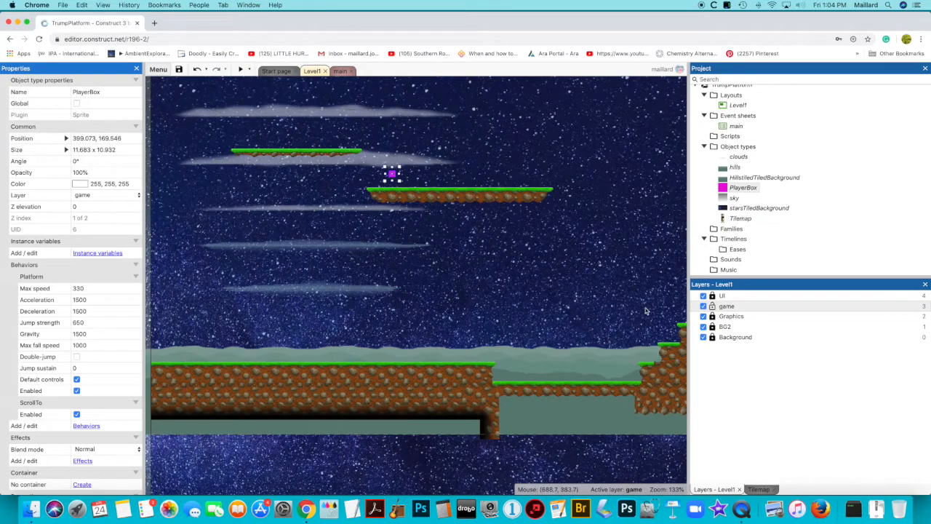
Step: Lock the game layer and unlock the Background layer
click(712, 307)
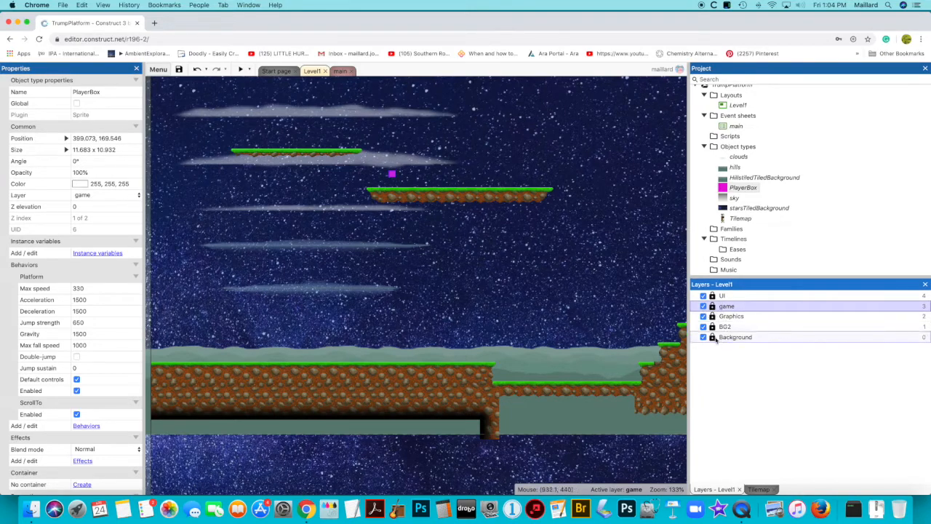
click(715, 338)
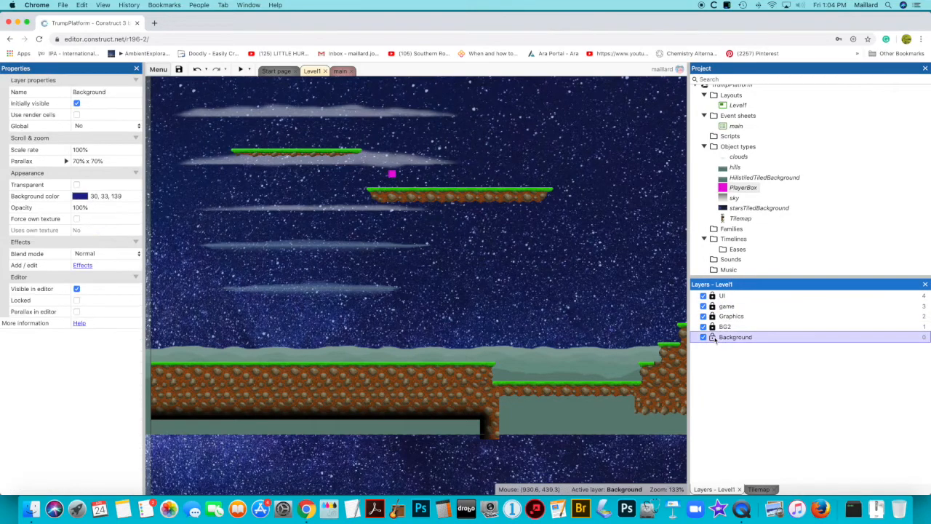
click(761, 489)
click(576, 382)
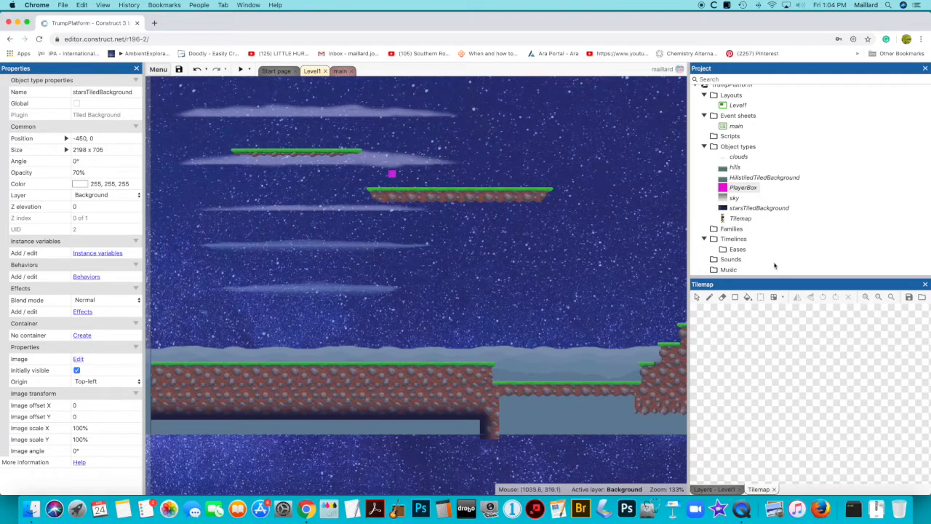
click(709, 490)
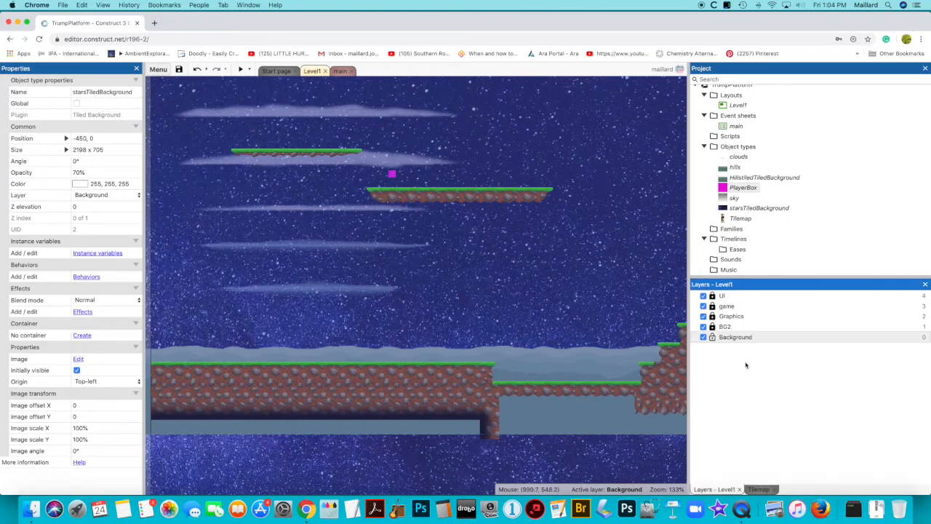
Step: Lock the Background and BG2 layers and unlock the game layer
click(715, 337)
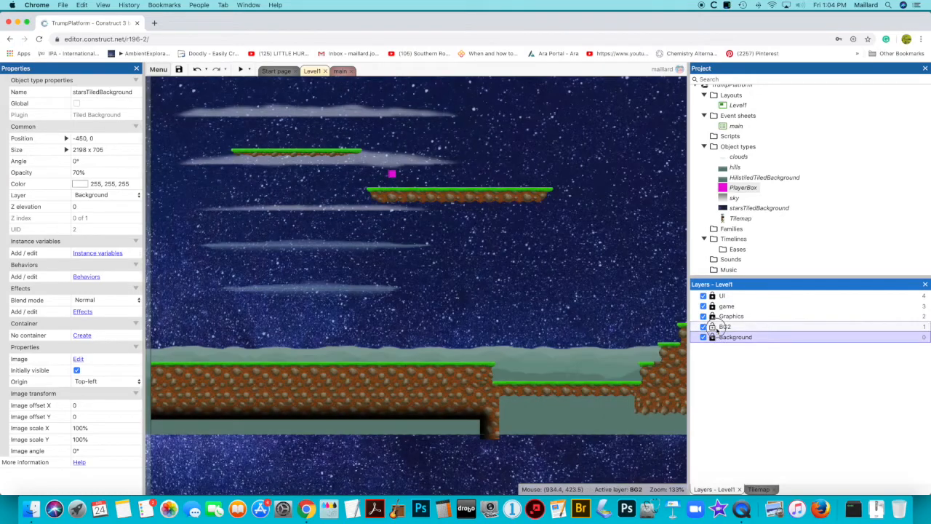
click(720, 327)
click(572, 305)
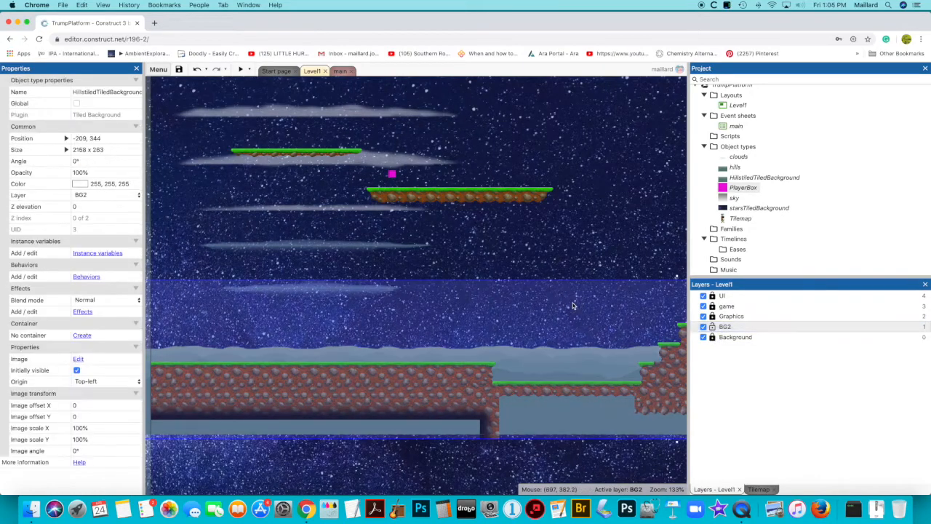
right_click(586, 250)
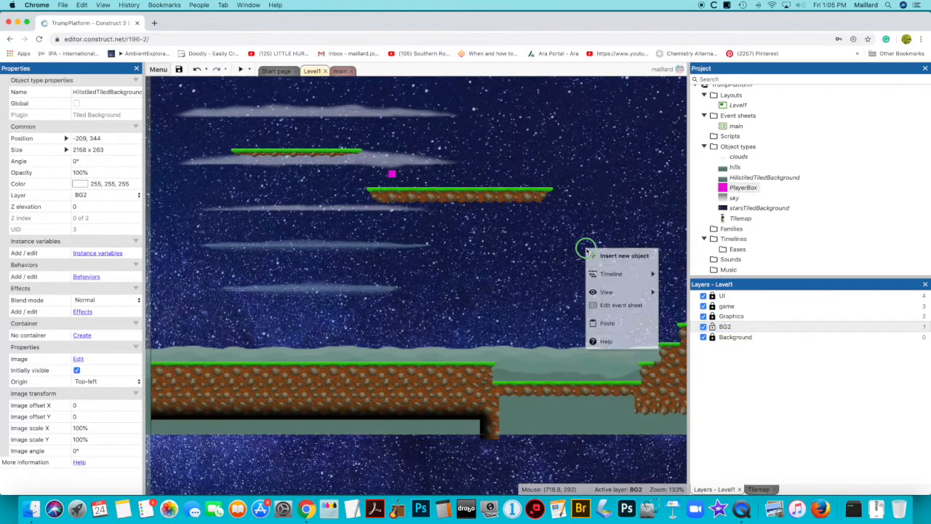
click(727, 307)
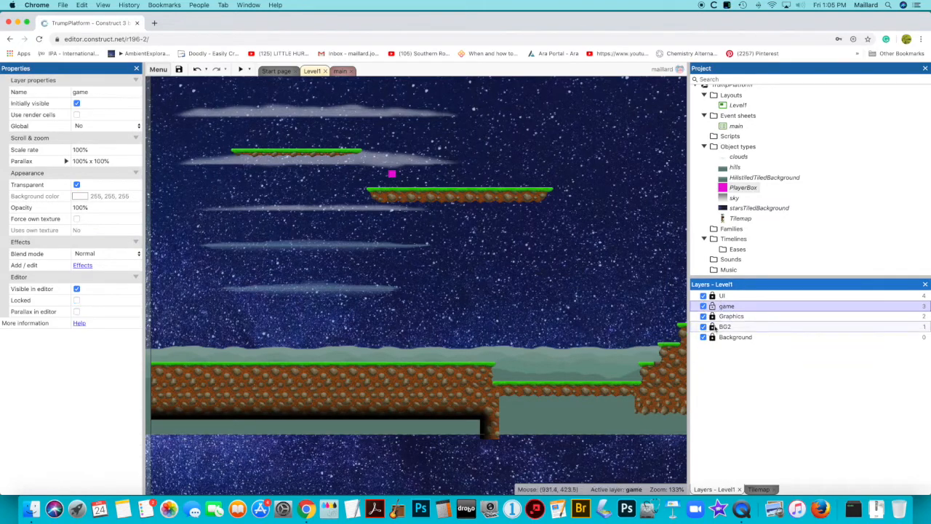
Step: Add the Solid behavior to the Tilemap on the game layer and close its behaviors list
click(573, 266)
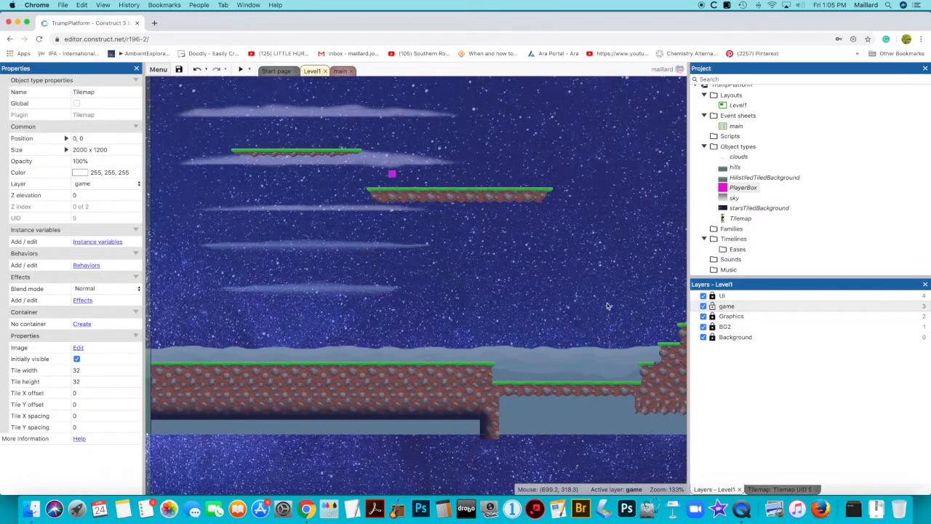
click(781, 490)
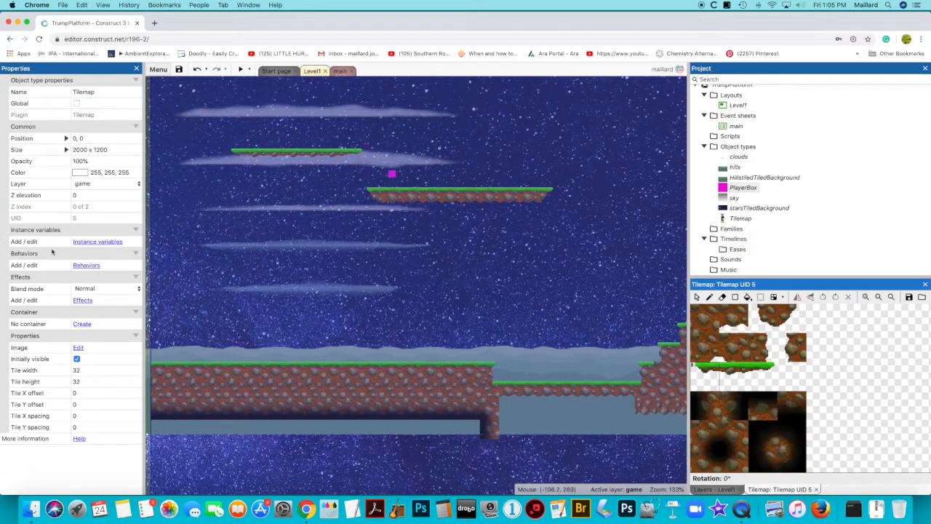
click(86, 266)
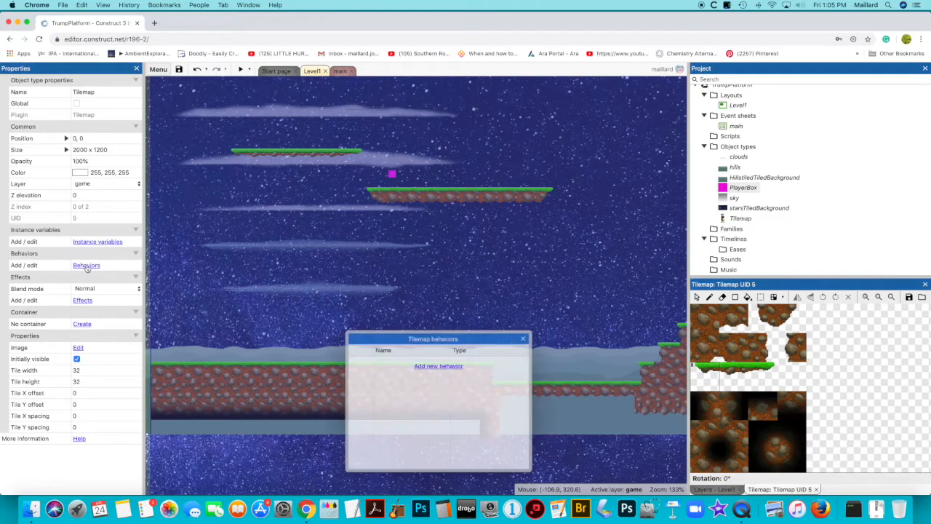
click(439, 366)
double_click(531, 230)
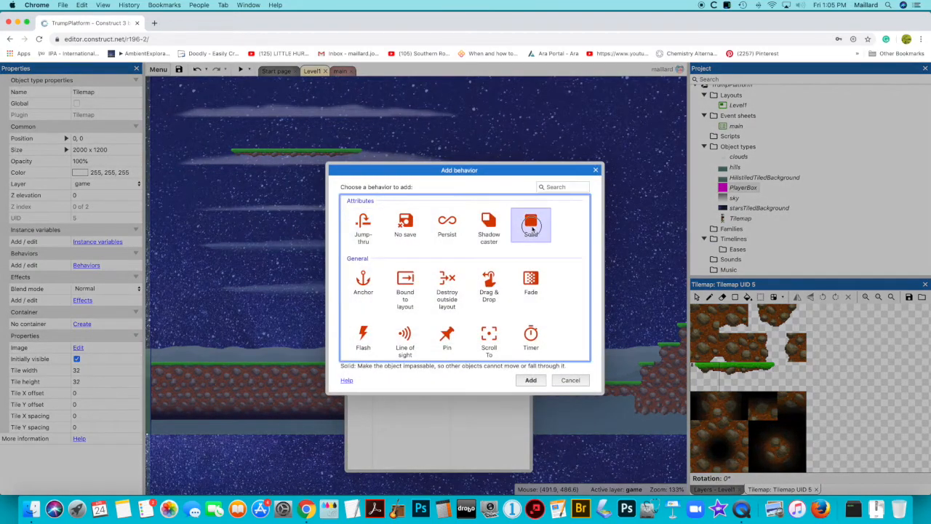
click(524, 337)
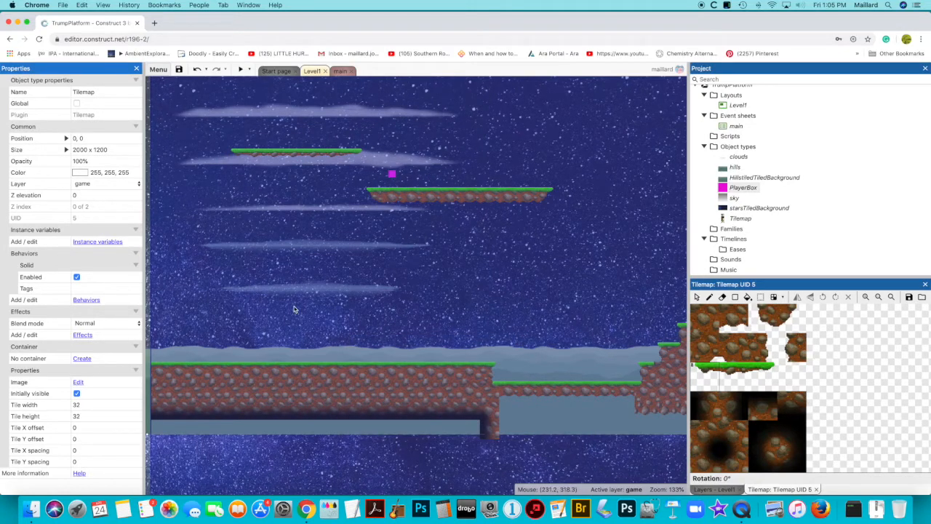
Step: Preview the game in an enlarged window, move and jump PlayerBox across the platforms and ground, and close the preview
click(241, 70)
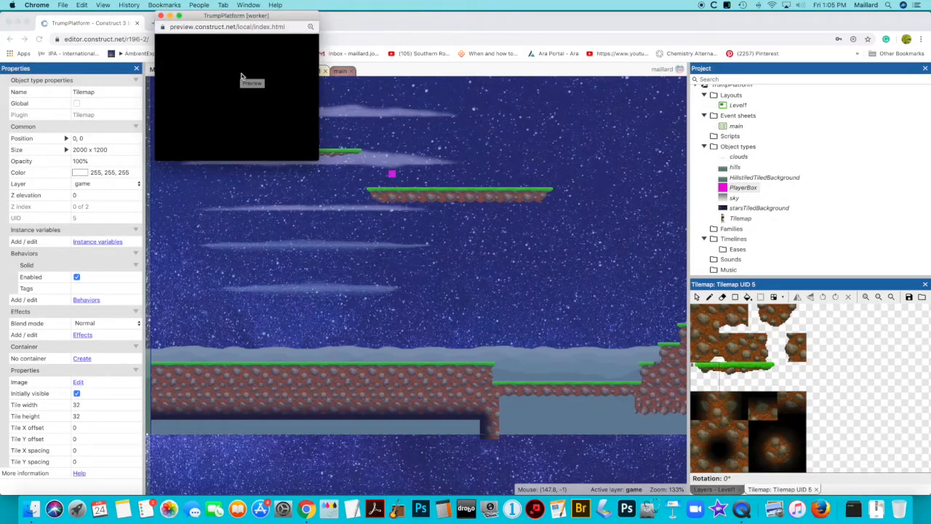
drag(379, 207, 677, 426)
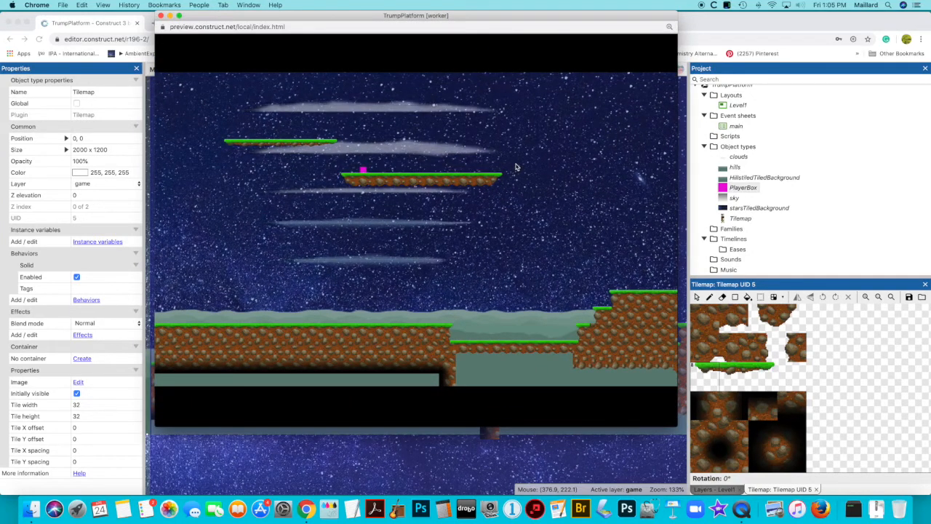
key(Up)
key(Right)
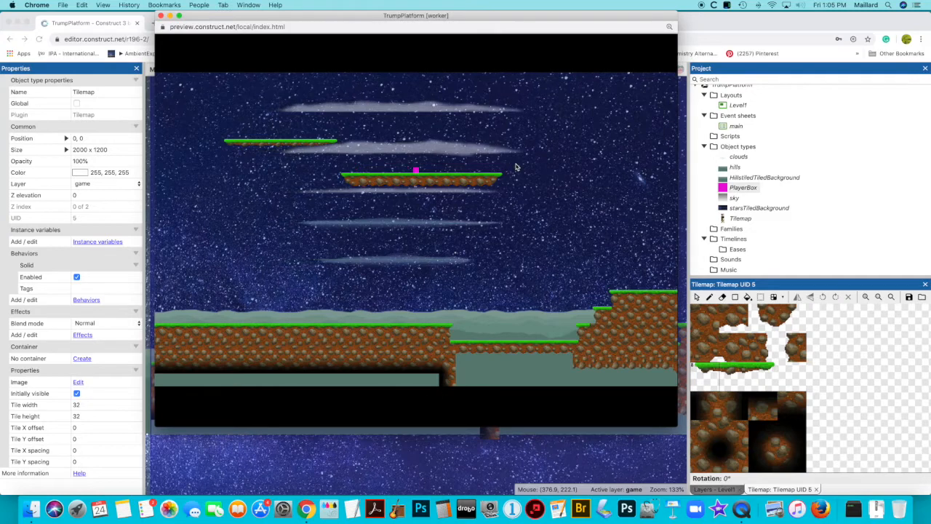
key(Left)
key(Right)
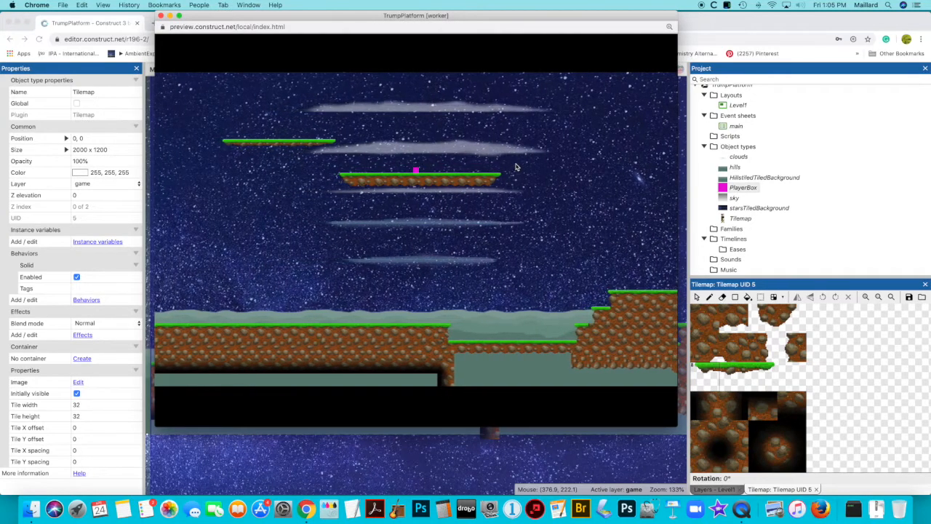
key(Left)
key(Right)
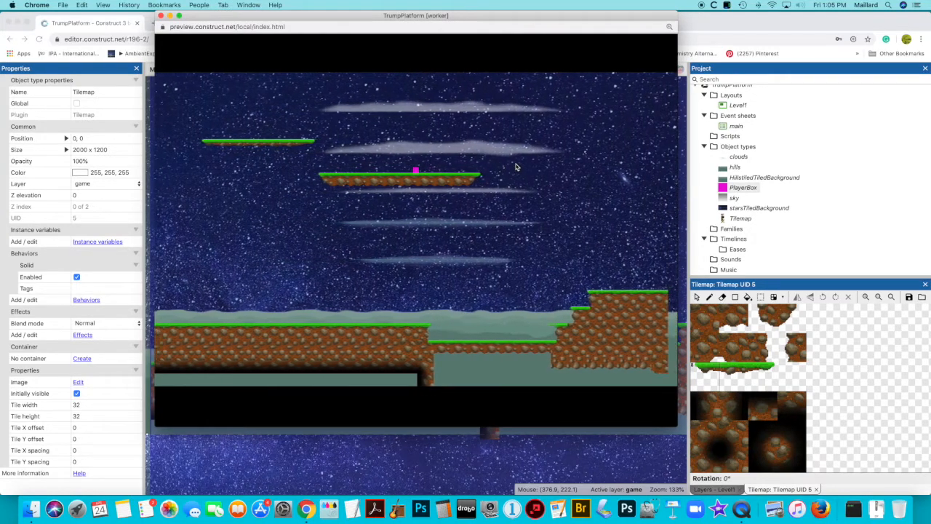
key(Left)
key(Up)
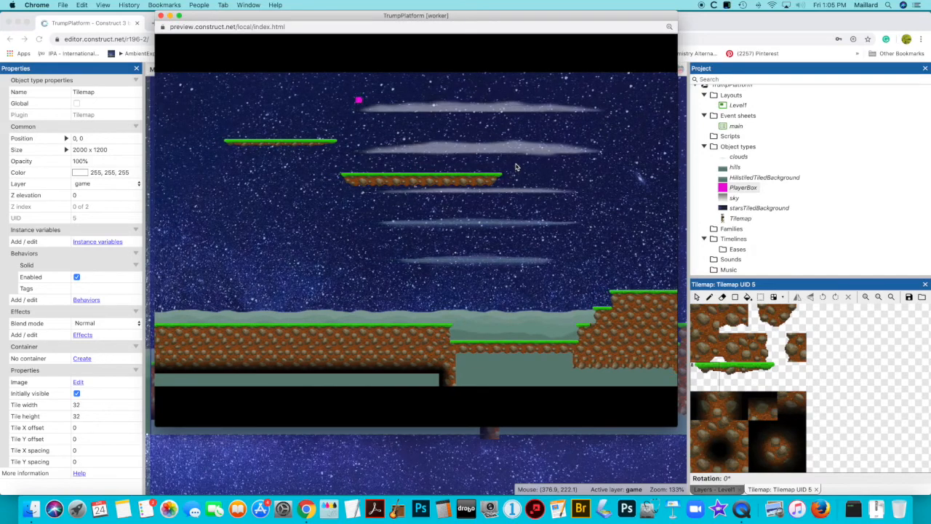
key(Left)
key(Right)
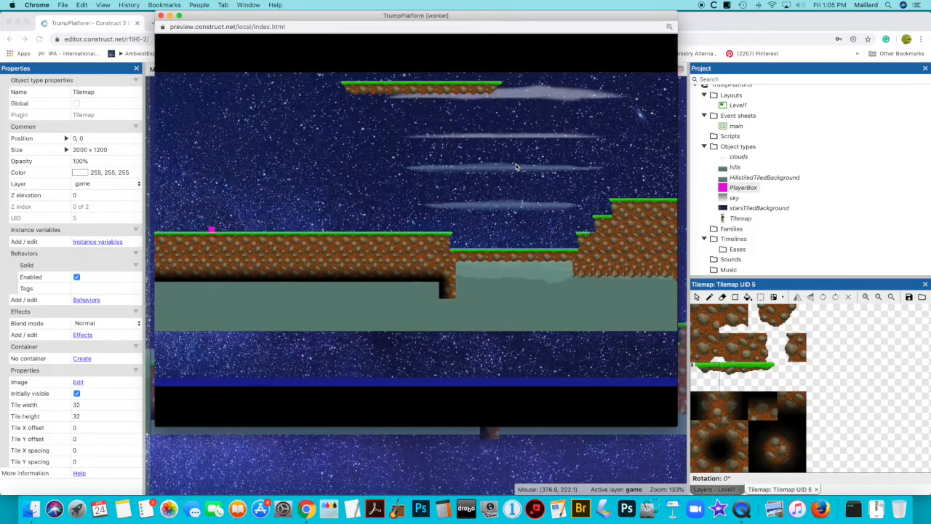
key(Right)
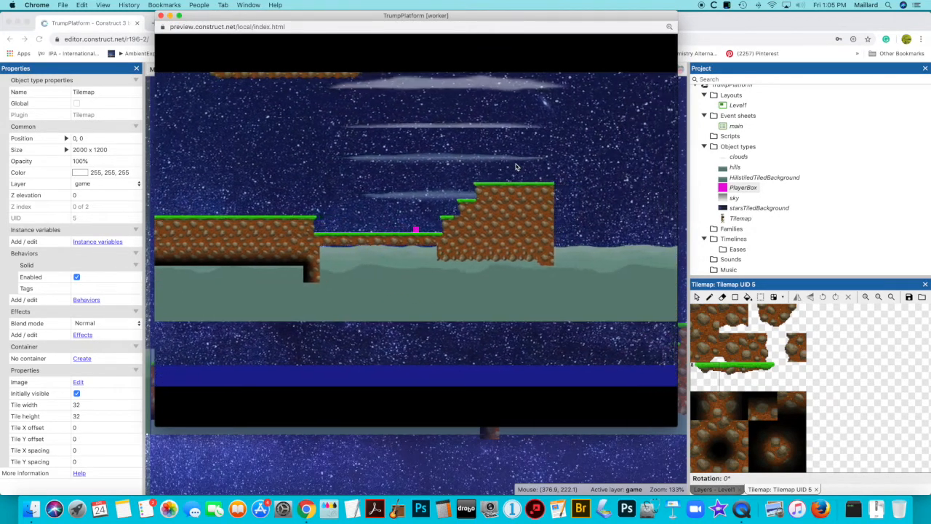
key(Up)
key(Left)
key(Up)
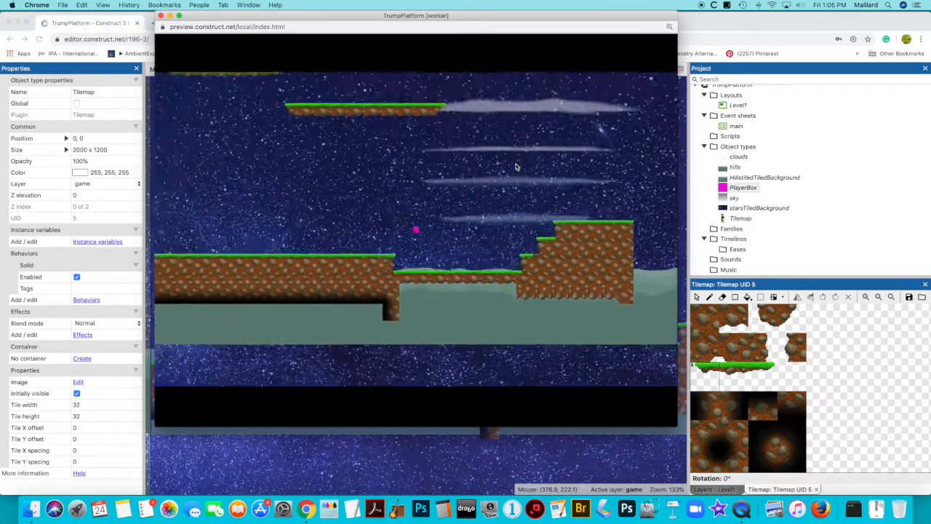
key(Right)
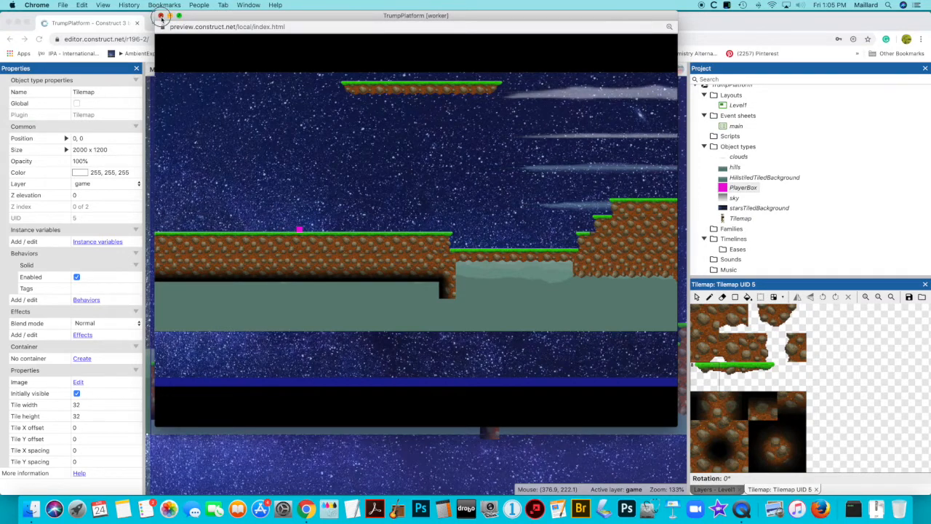
click(161, 16)
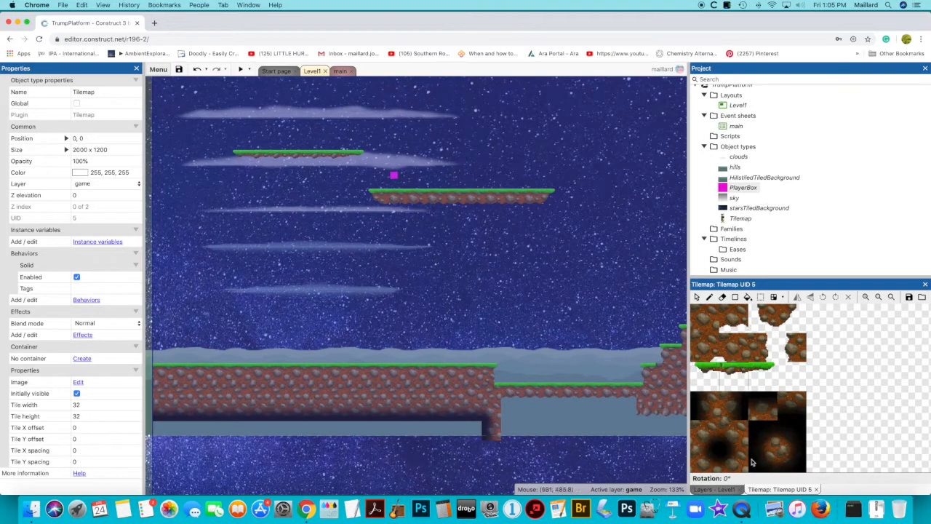
Step: Insert a new Sprite object on the game layer, placed beside PlayerBox above the floating platform
click(727, 490)
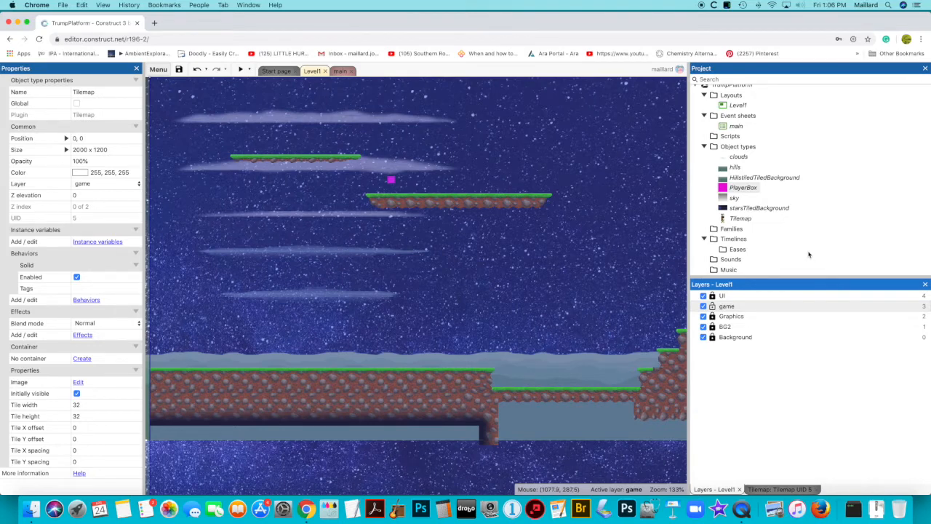
scroll(461, 189, left, 1)
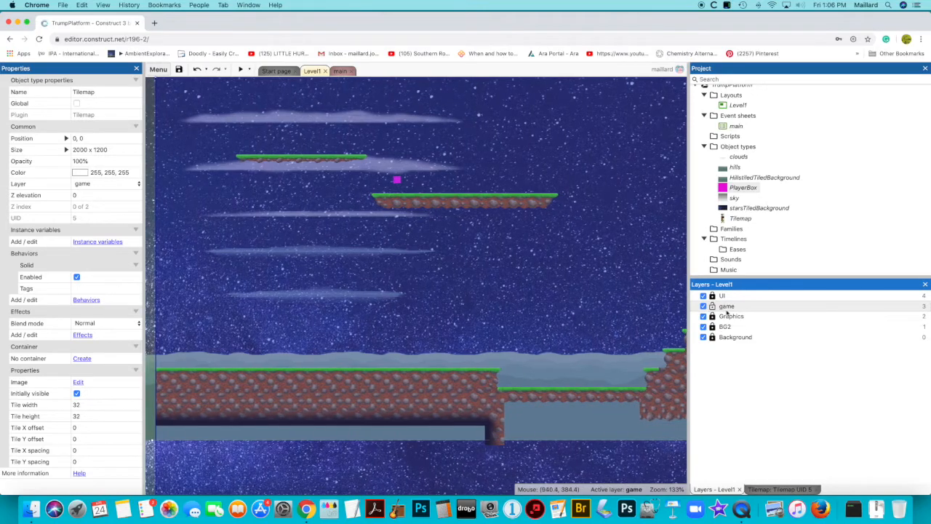
right_click(436, 188)
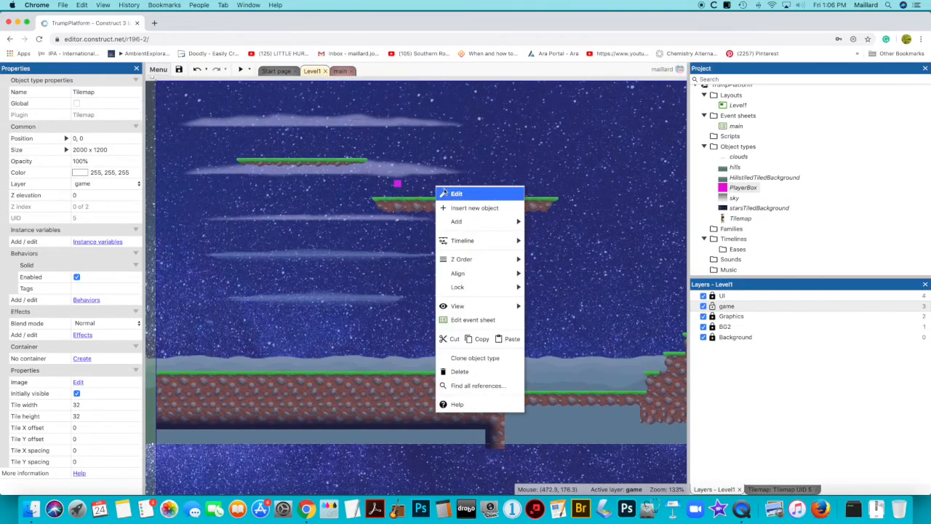
click(473, 208)
scroll(464, 220, down, 4)
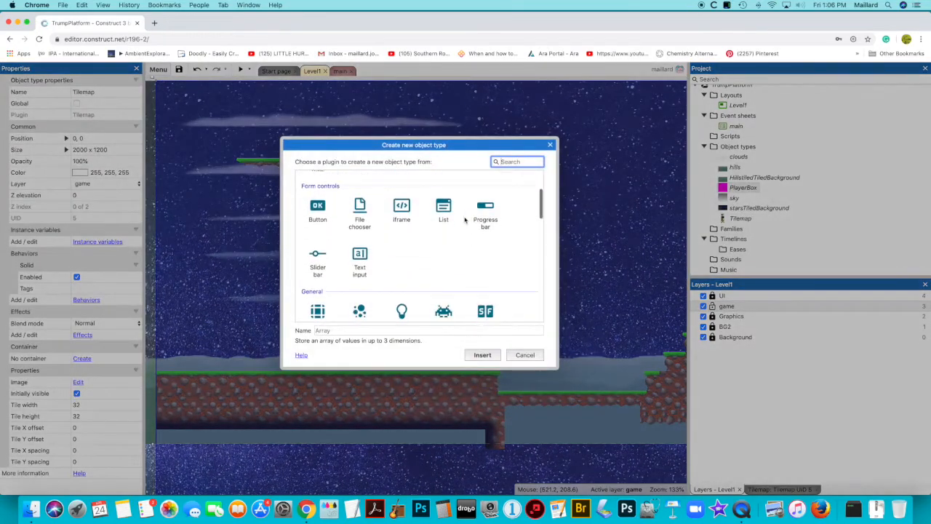
click(443, 284)
double_click(443, 285)
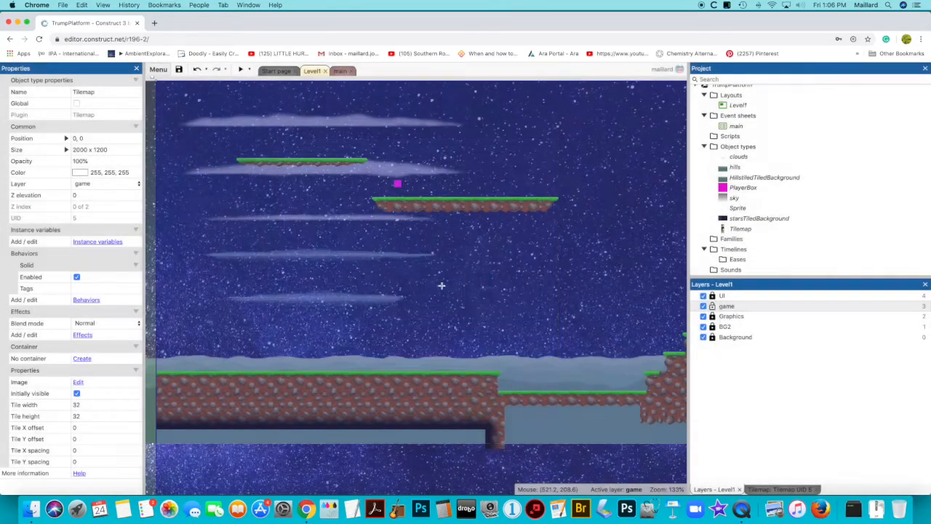
click(421, 192)
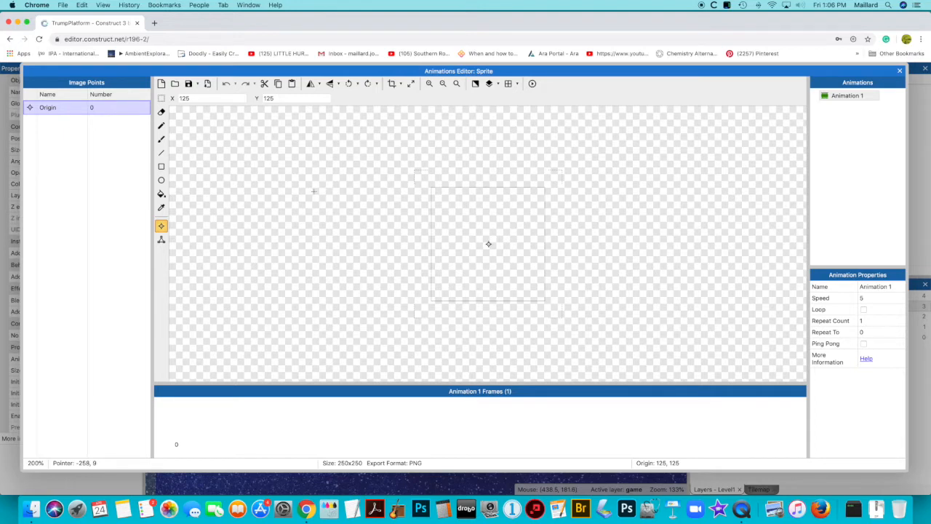
Step: Load trumpStill.png as the sprite's image, with its origin at the feet, and crop off the transparent margins
click(175, 84)
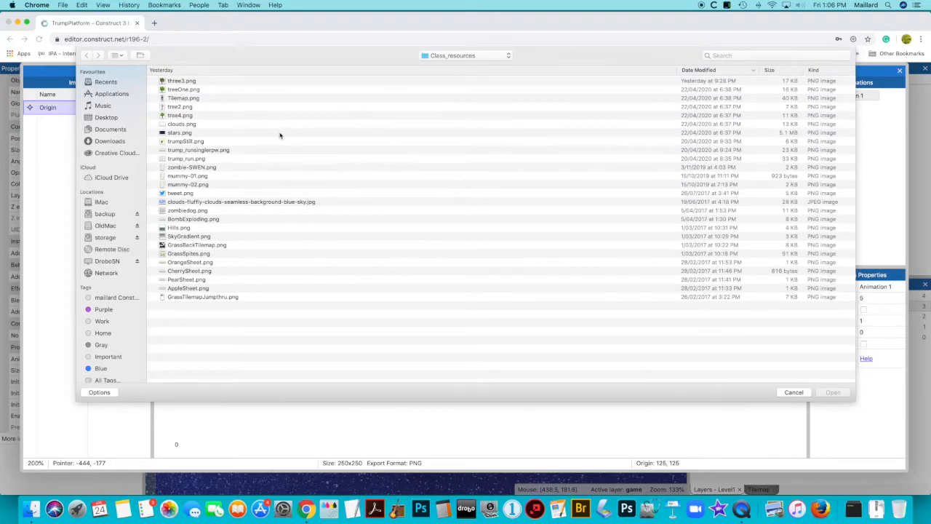
double_click(183, 141)
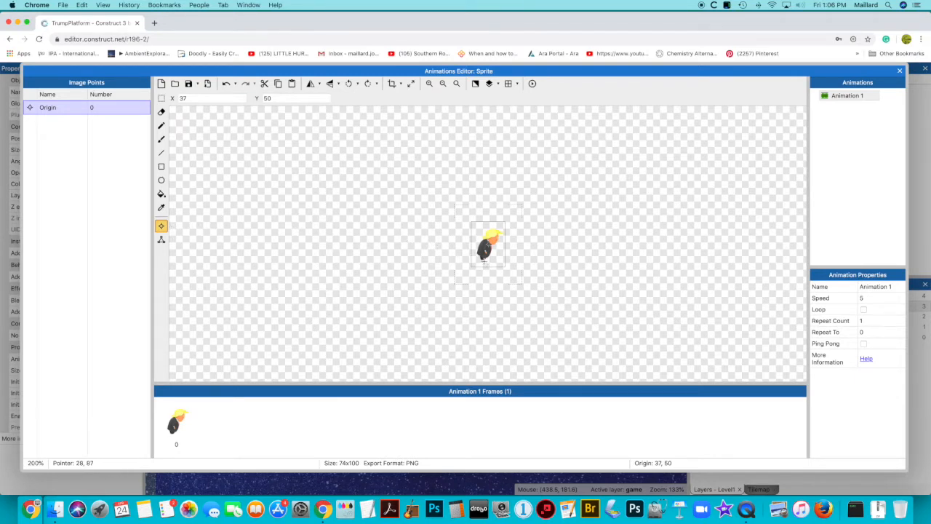
click(391, 83)
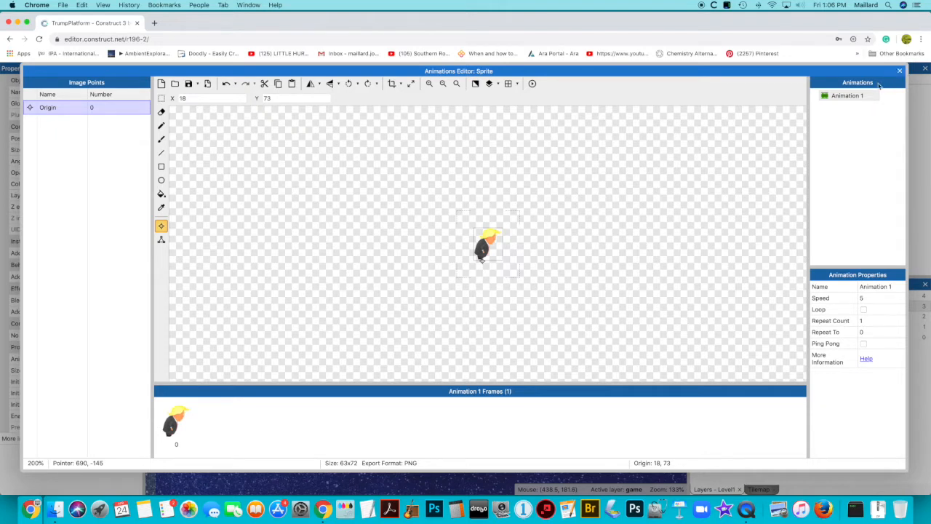
Step: Rename Animation 1 as Idle and close the animations editor
click(859, 96)
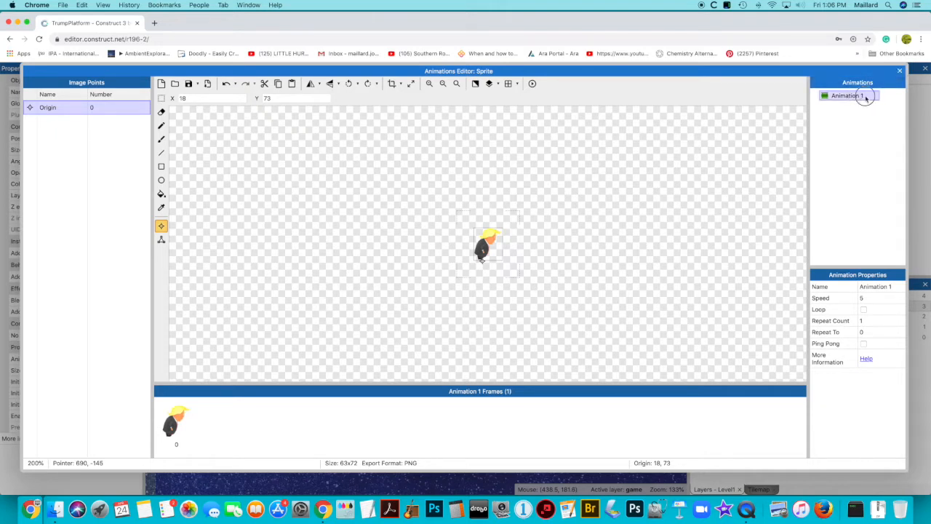
right_click(849, 97)
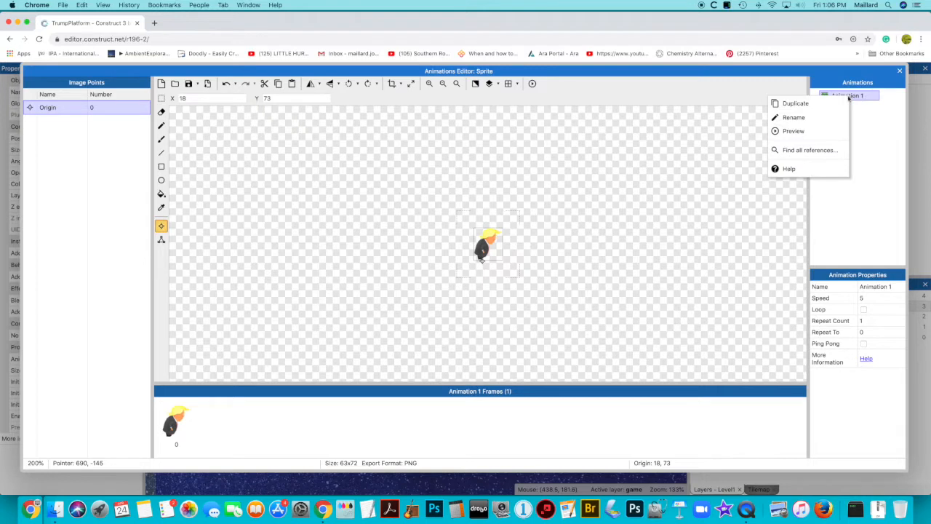
click(838, 115)
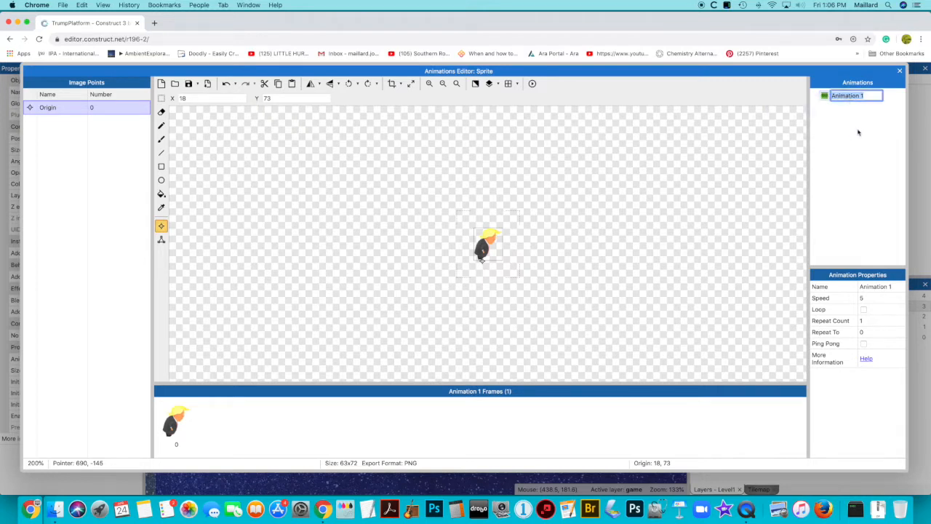
text(Res)
key(BackSpace)
key(Return)
click(900, 71)
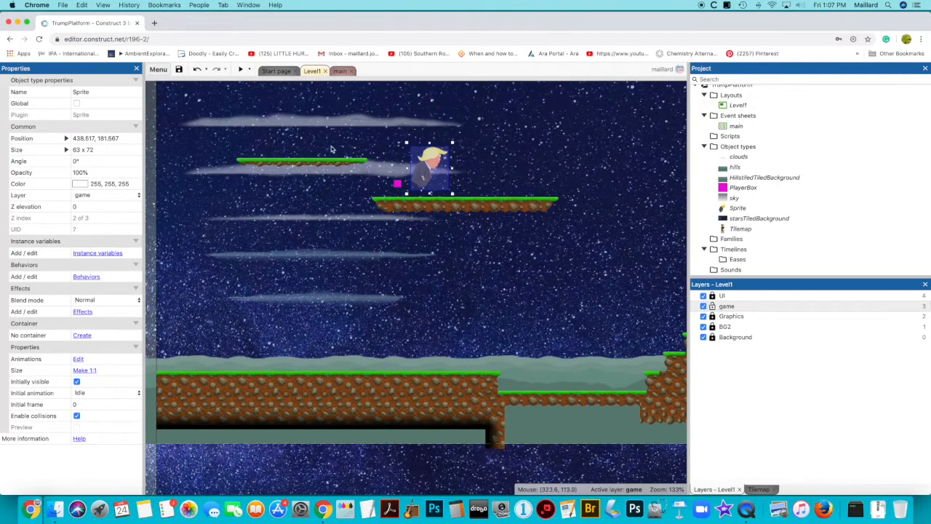
Step: Scale the character sprite down to about 38 x 44 beside PlayerBox
ctrl+scroll(277, 169, up, 5)
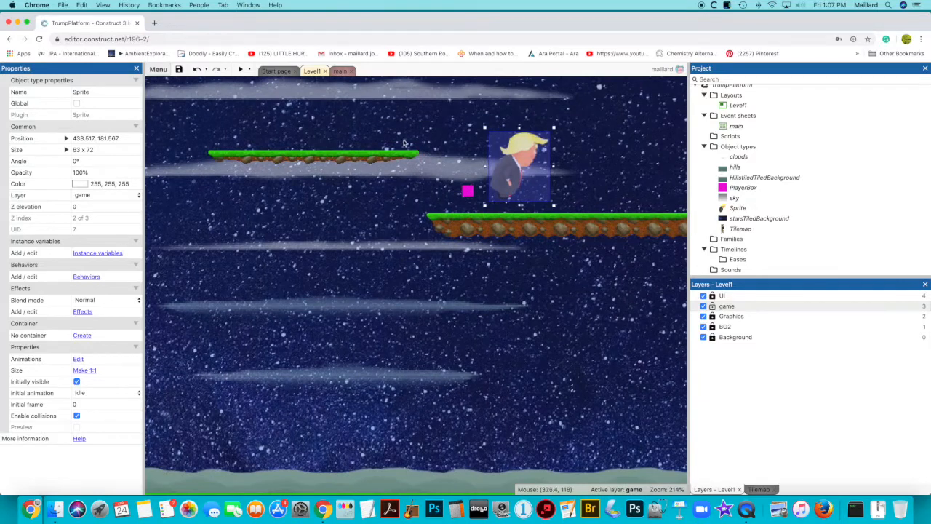
drag(553, 127, 529, 154)
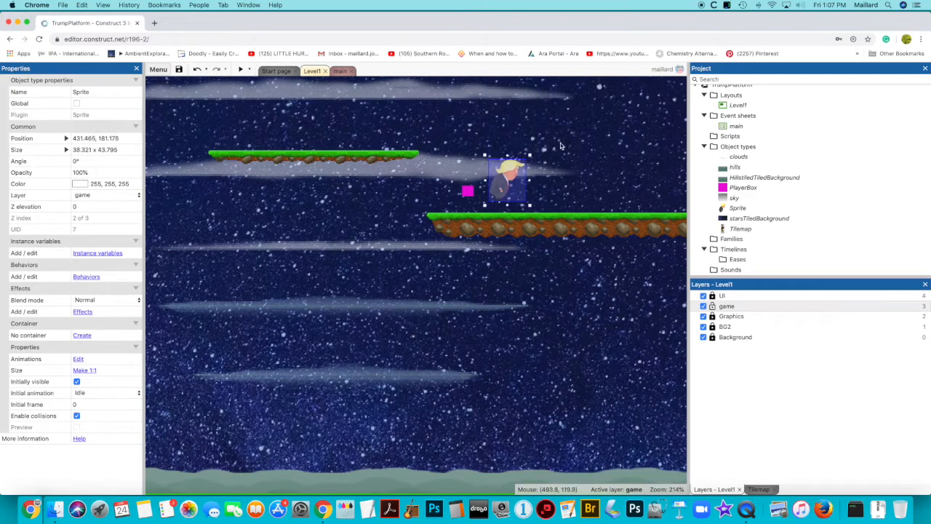
click(551, 184)
click(508, 180)
Step: Preview the game in an enlarged window, make PlayerBox jump beside the character sprite, and close the preview
click(240, 69)
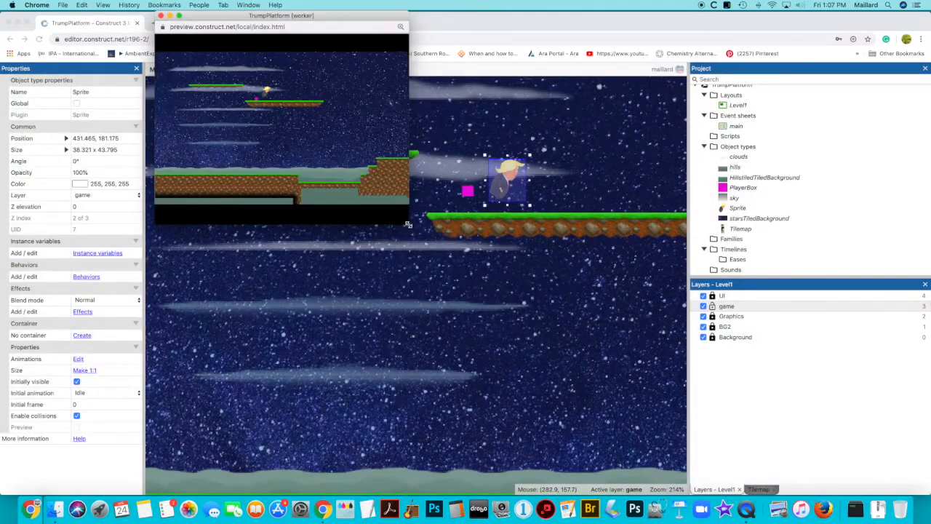
drag(415, 228, 756, 424)
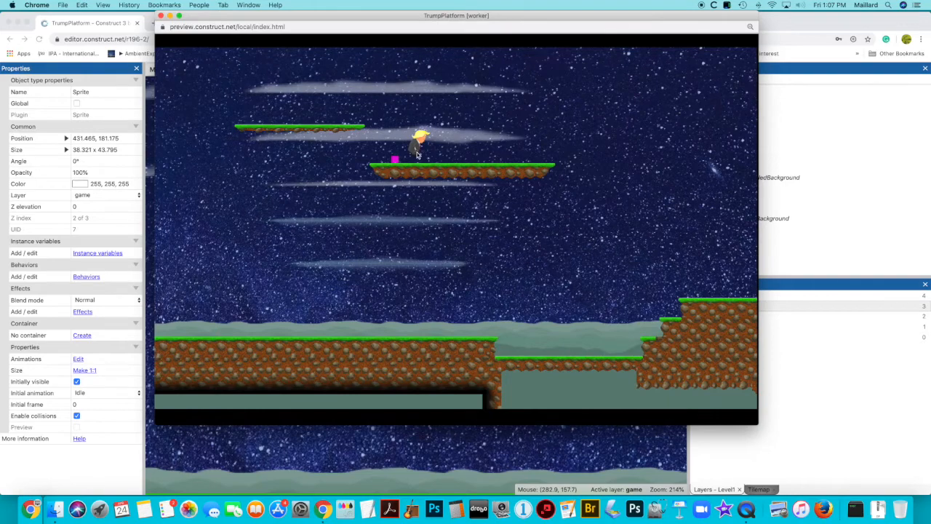
key(Up)
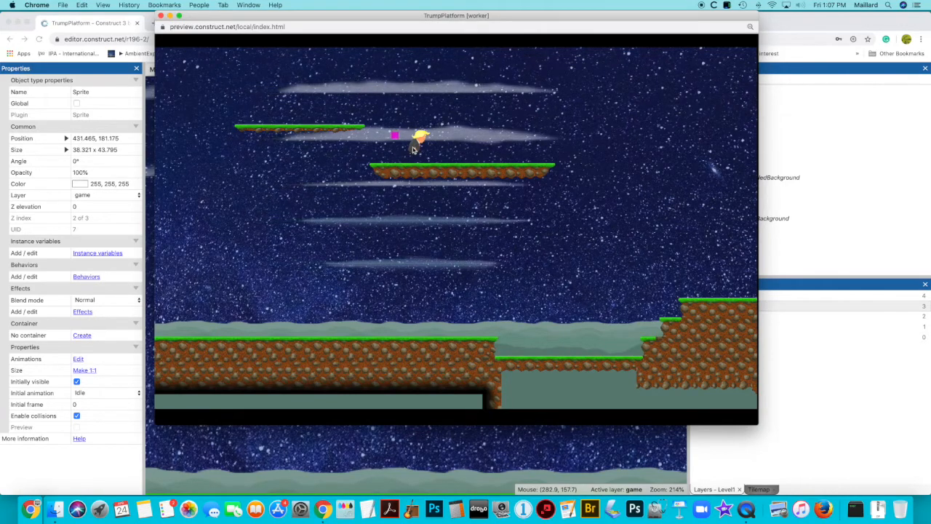
click(161, 15)
Step: Move the character sprite over PlayerBox, to about 401, 177, and reshape its collision polygon to follow the hair and back more closely
scroll(574, 160, right, 3)
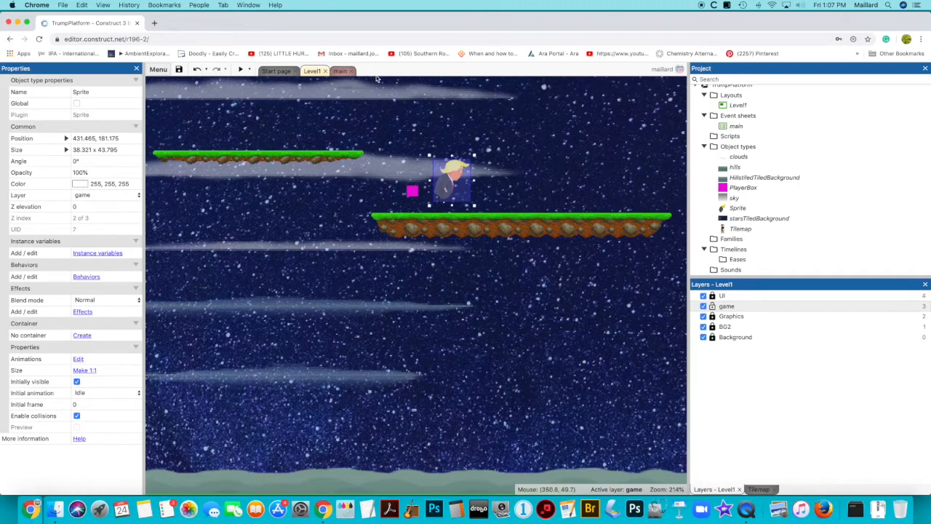
mouse_move(439, 187)
mouse_down()
mouse_move(422, 179)
mouse_move(447, 179)
mouse_move(425, 180)
mouse_up()
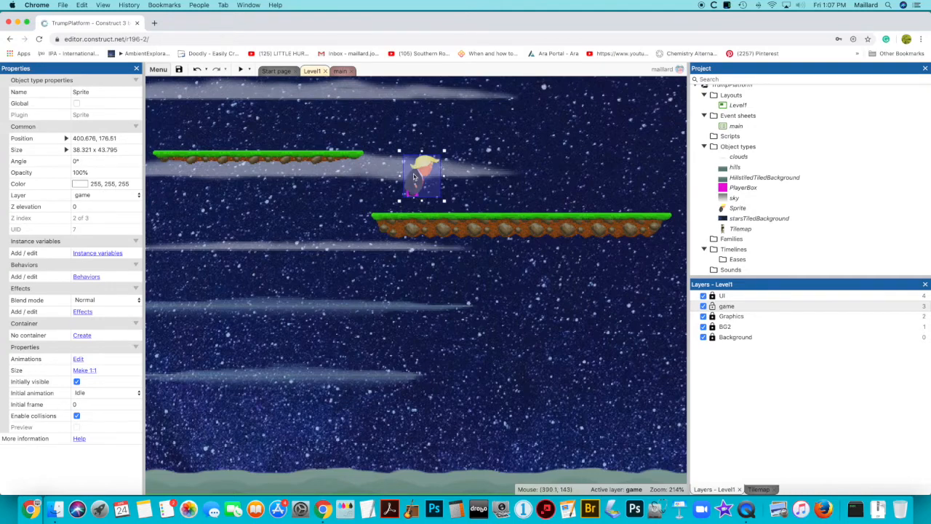
double_click(423, 179)
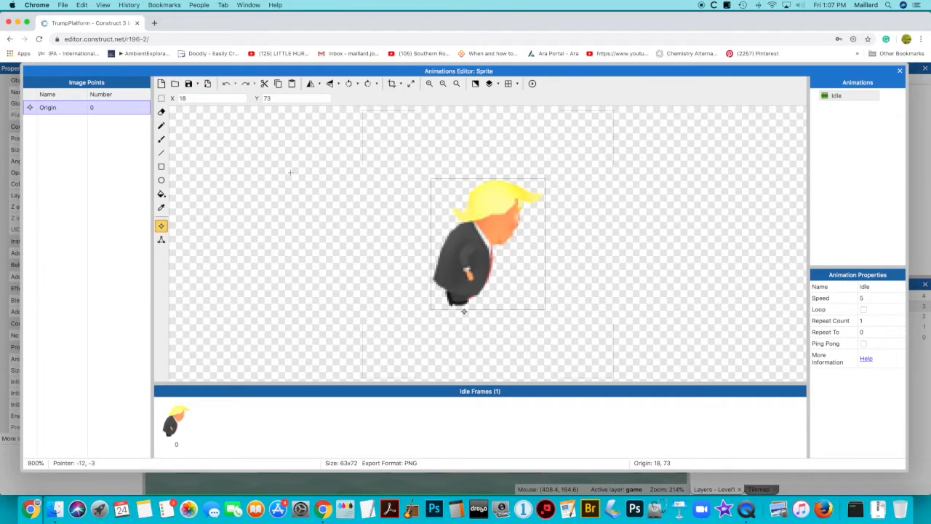
click(161, 240)
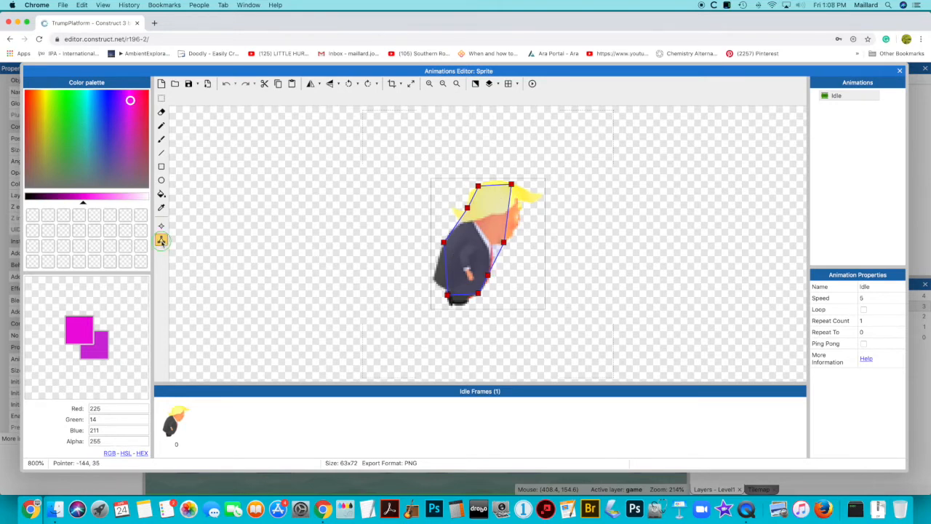
drag(513, 187, 527, 193)
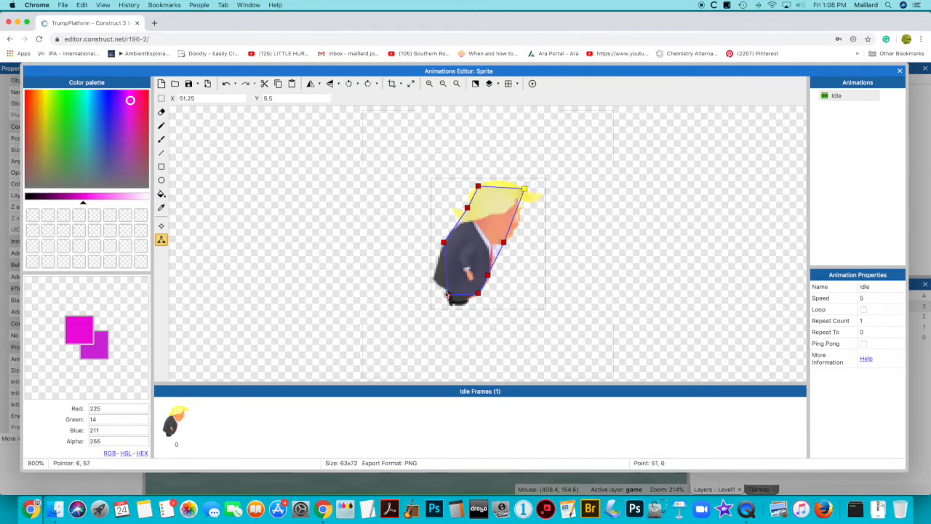
drag(446, 244, 433, 273)
click(466, 208)
drag(466, 208, 464, 207)
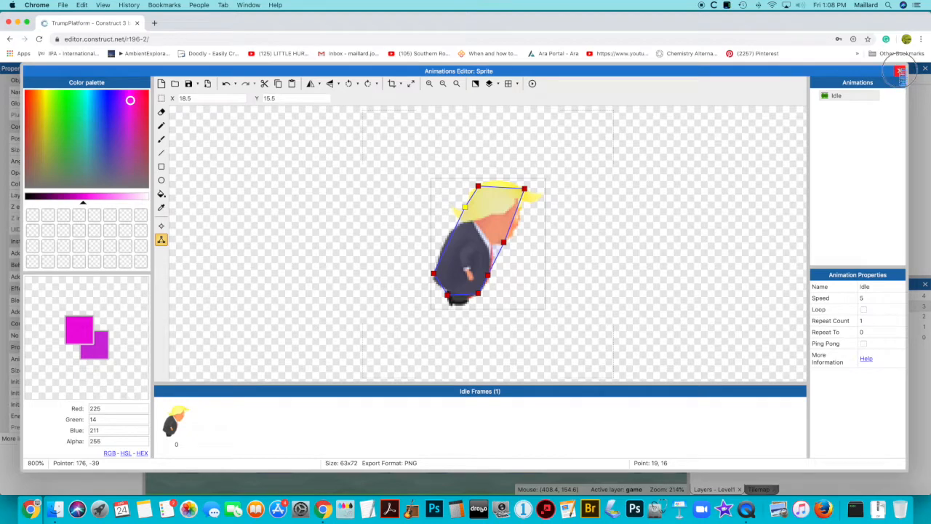
click(899, 72)
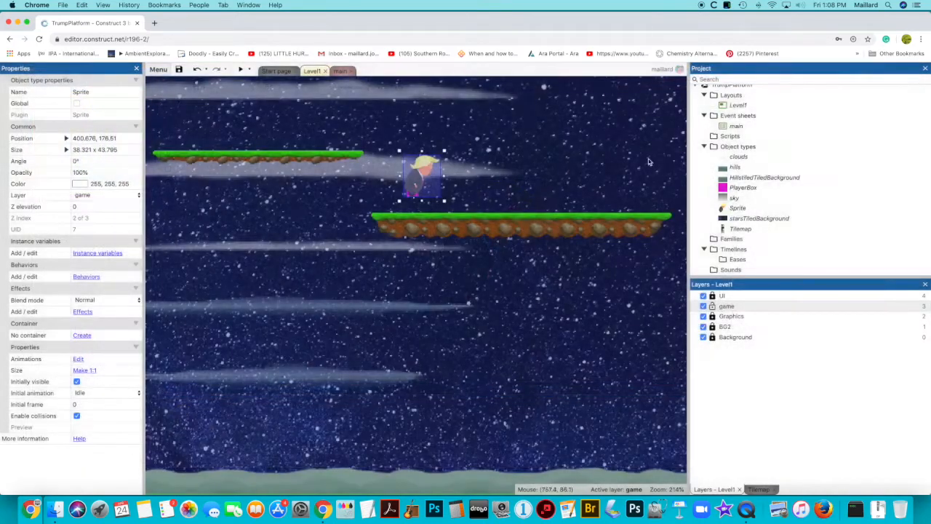
Step: Rename the Sprite object type as player
click(742, 211)
click(741, 210)
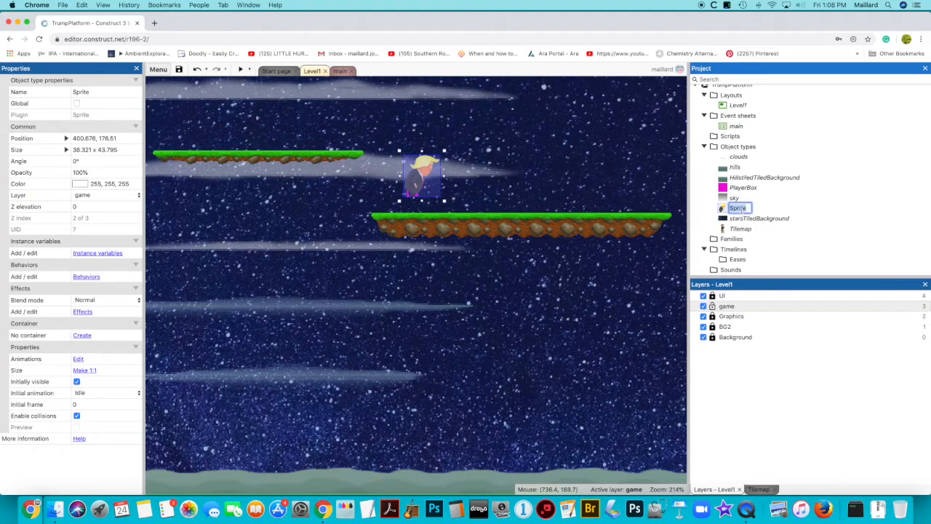
text(player)
key(Return)
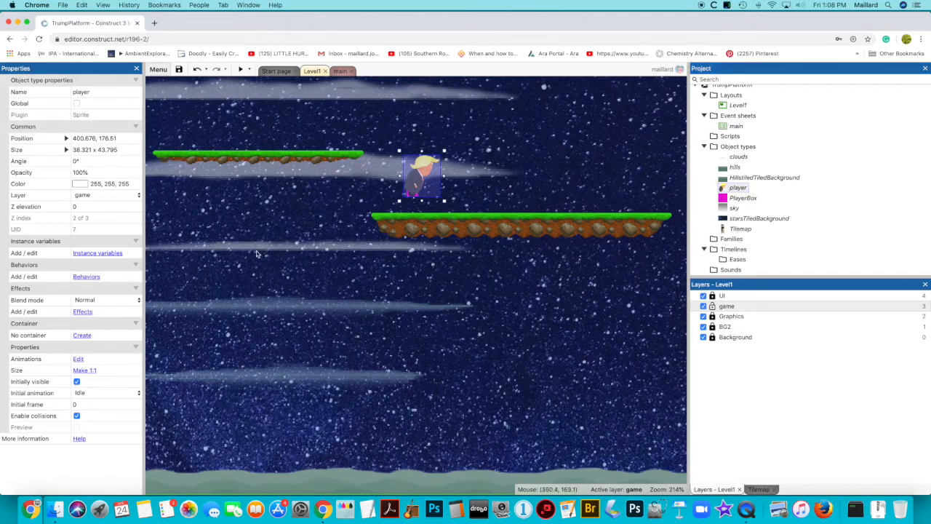
Step: Add the Pin behavior to the player sprite and close its behaviors list
click(91, 277)
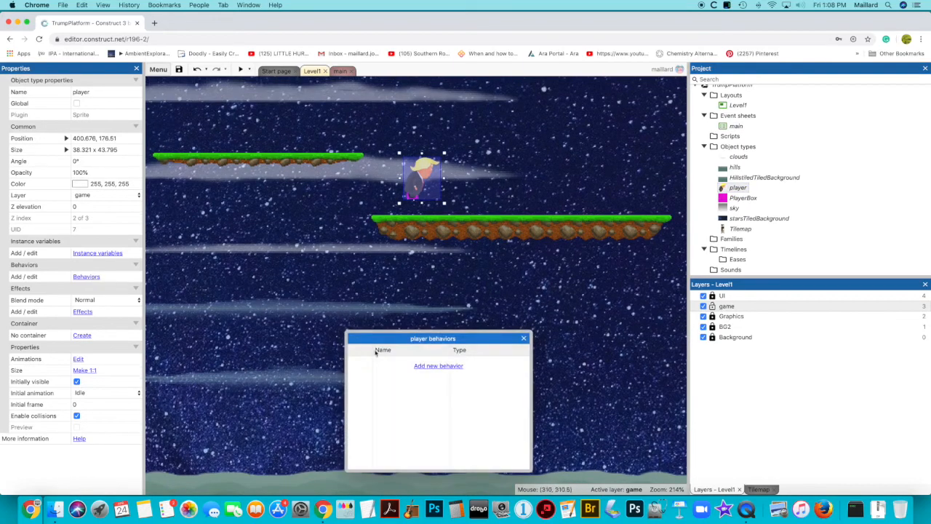
click(433, 366)
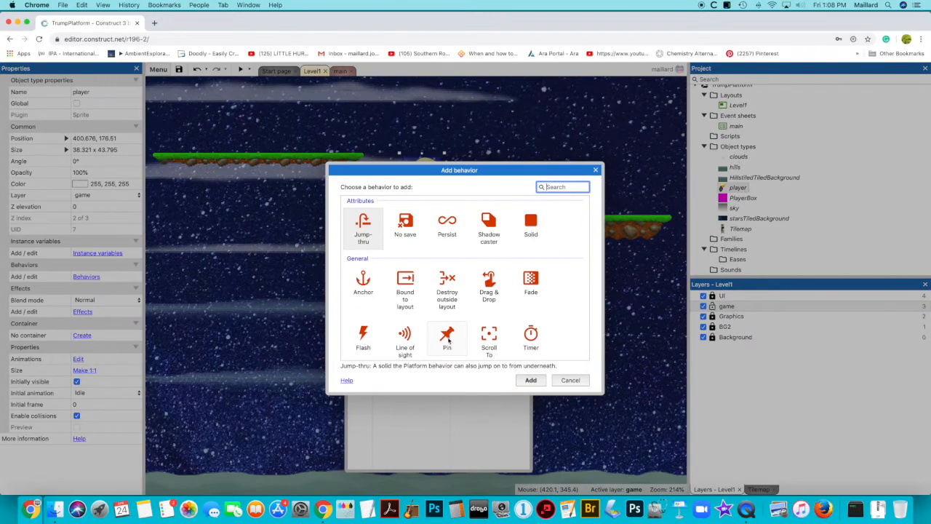
double_click(447, 337)
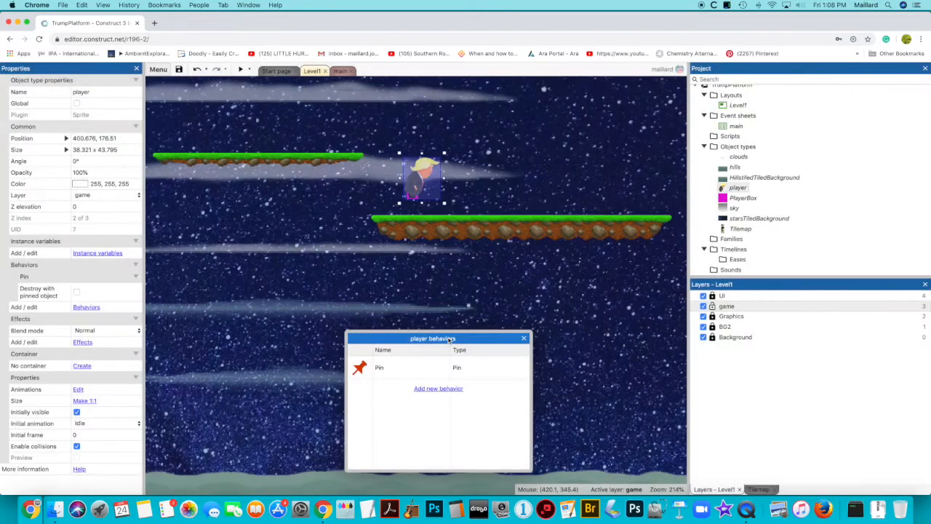
click(523, 339)
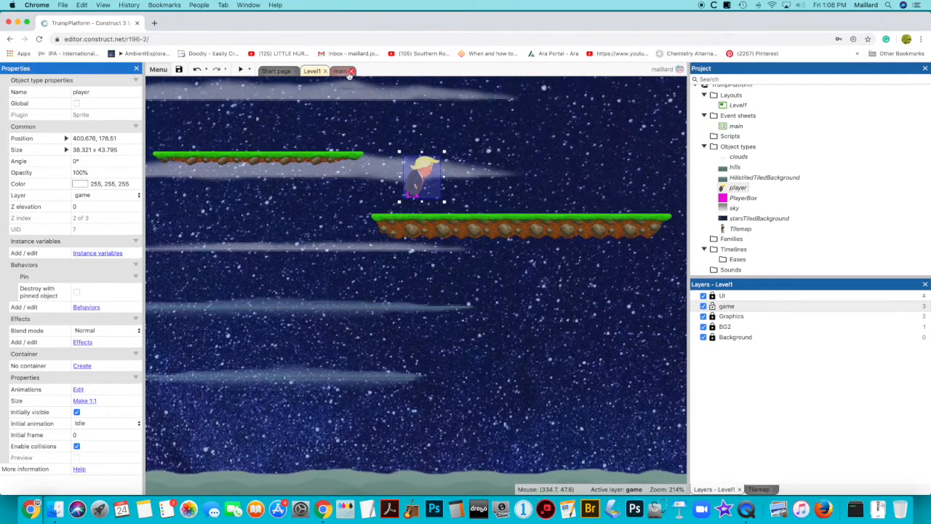
Step: Add an event with the System condition On start of layout to the main event sheet
click(339, 71)
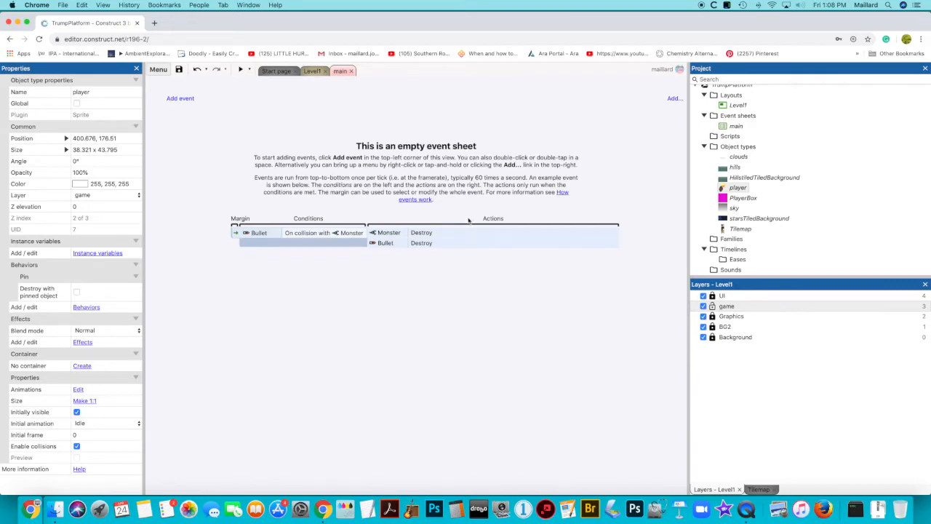
click(182, 98)
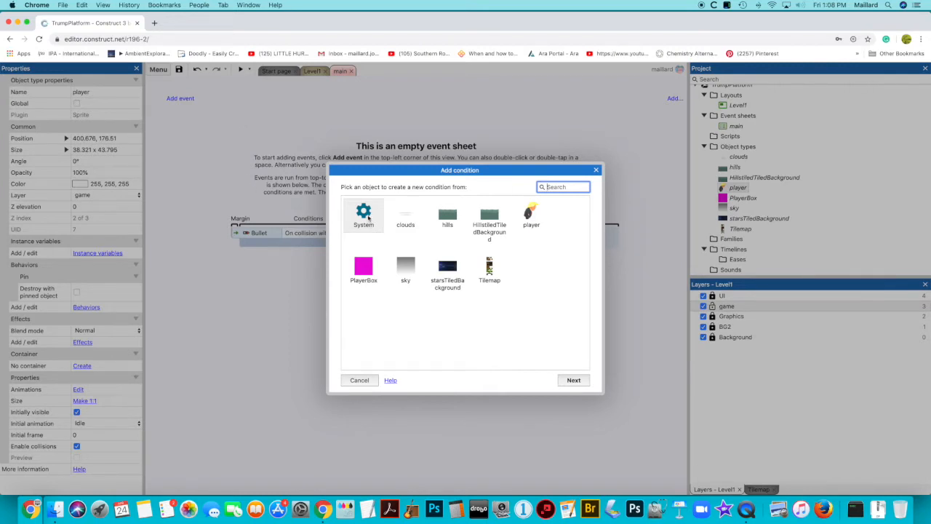
double_click(364, 214)
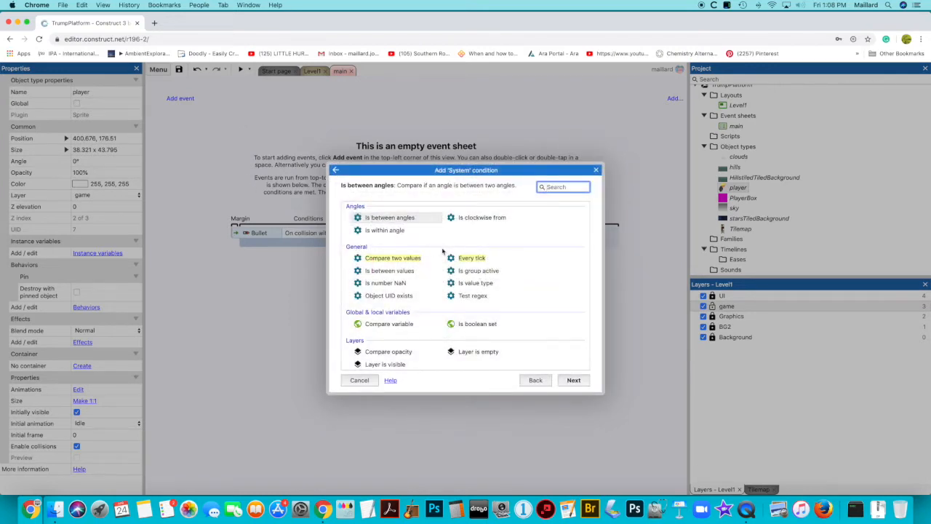
scroll(443, 251, down, 5)
scroll(442, 251, down, 3)
scroll(442, 251, down, 3)
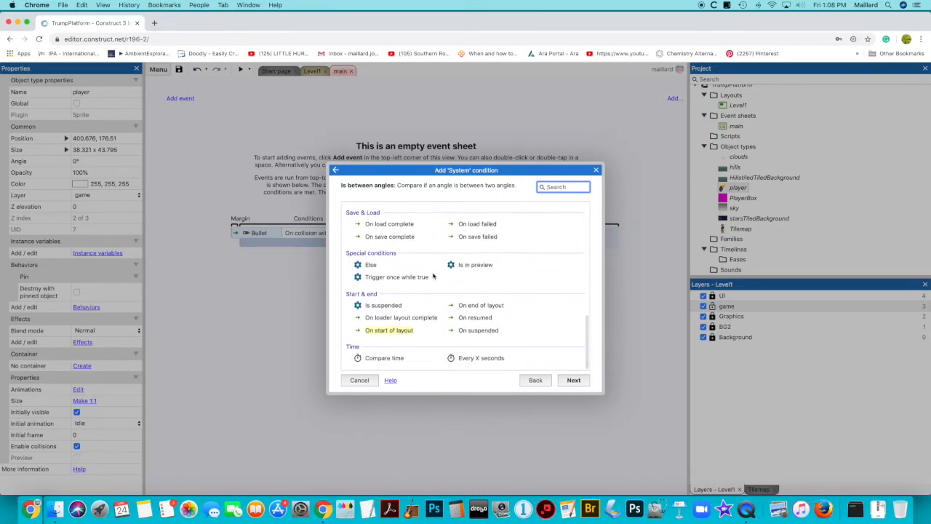
double_click(389, 330)
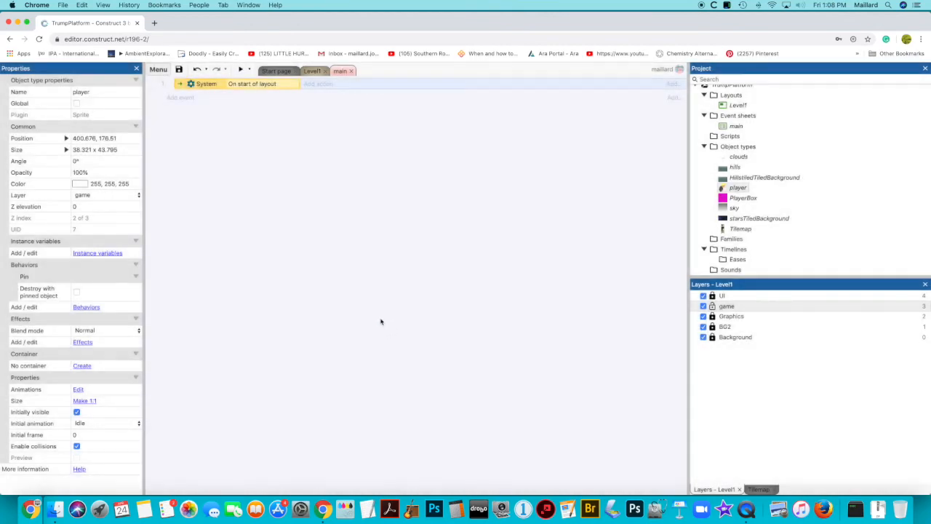
Step: Add a player action to the On start of layout event that pins it to PlayerBox in X, Y and angle
click(320, 85)
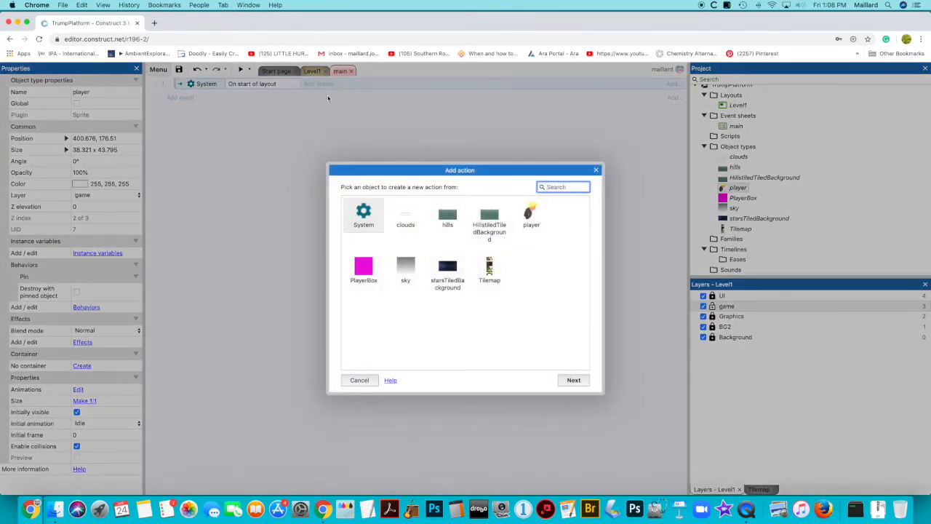
double_click(530, 213)
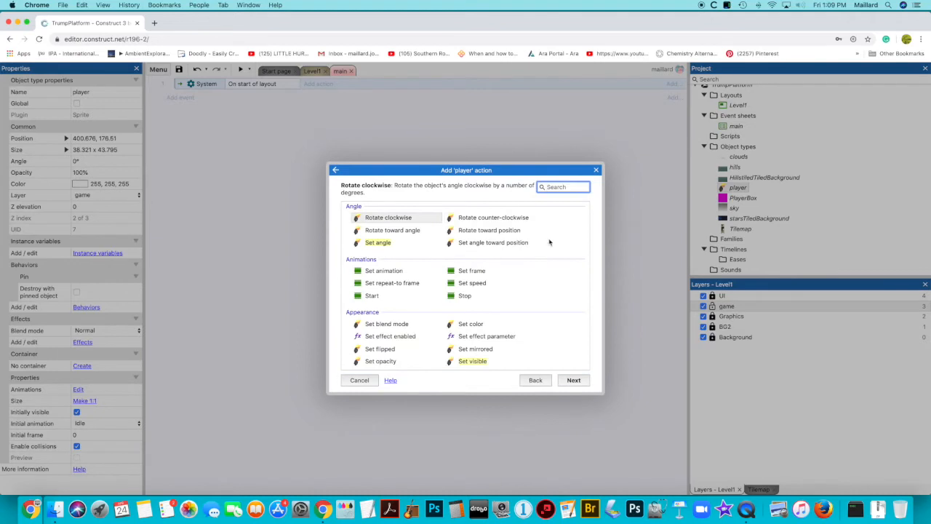
scroll(541, 258, down, 5)
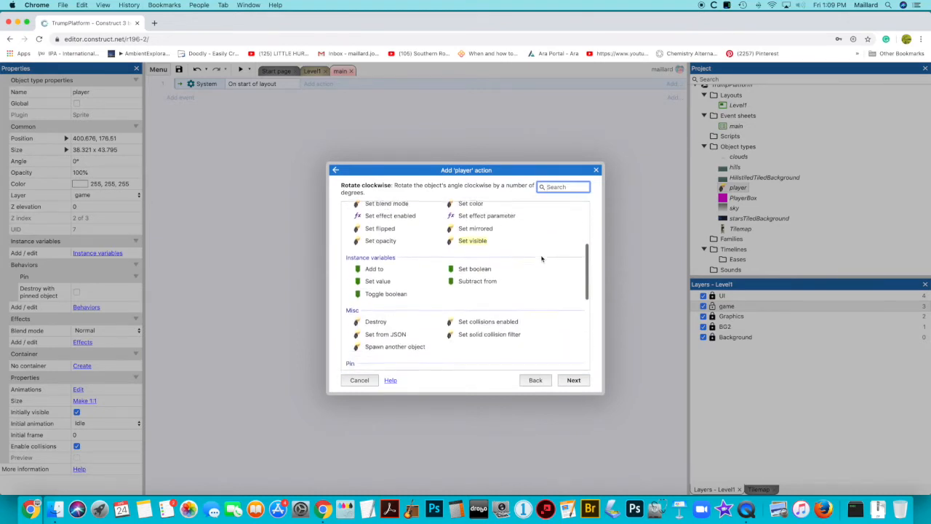
scroll(541, 258, down, 4)
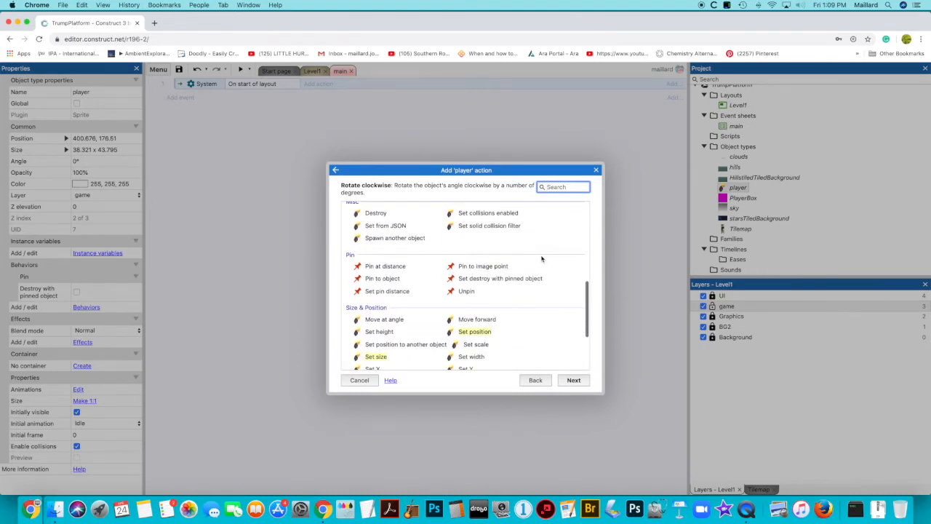
double_click(388, 266)
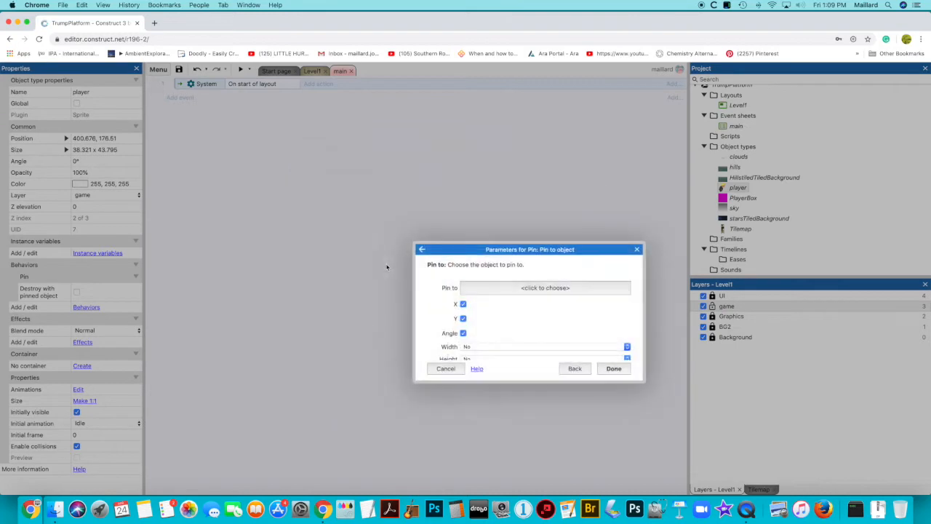
click(559, 288)
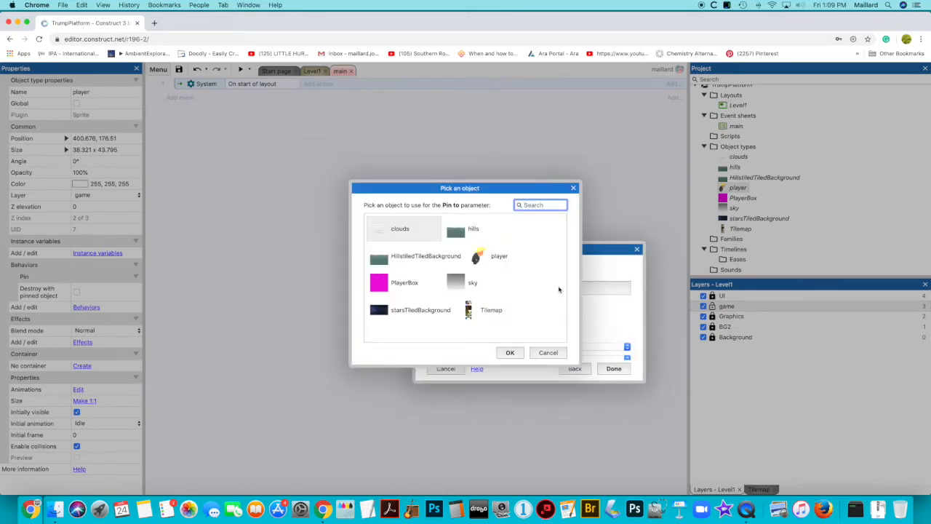
double_click(397, 284)
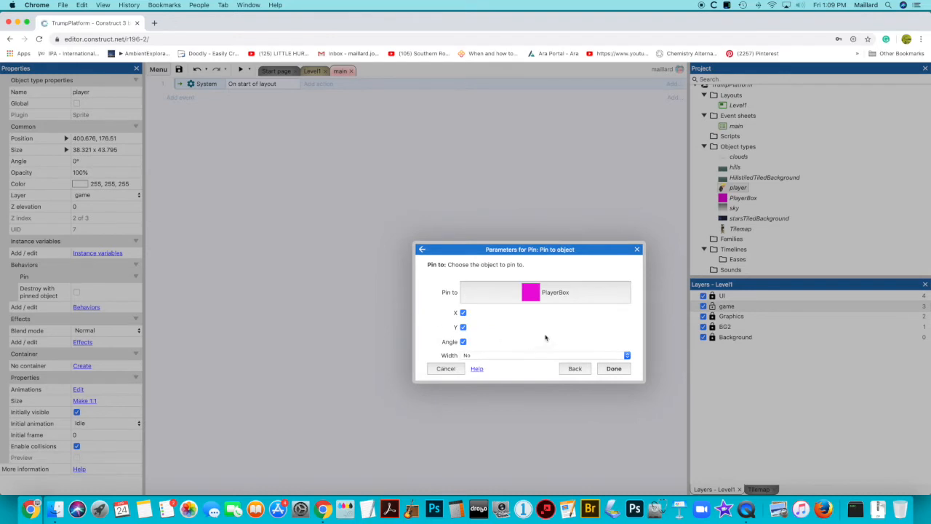
scroll(545, 335, down, 3)
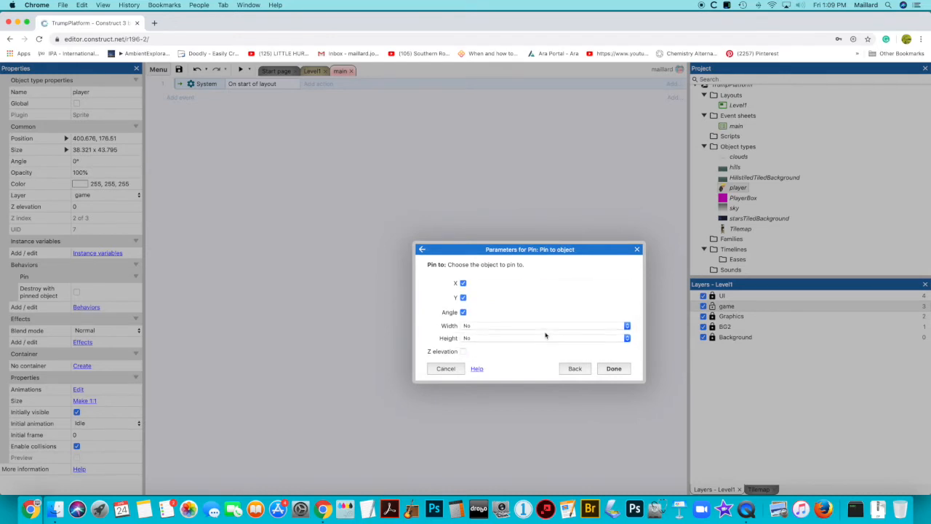
scroll(546, 336, up, 3)
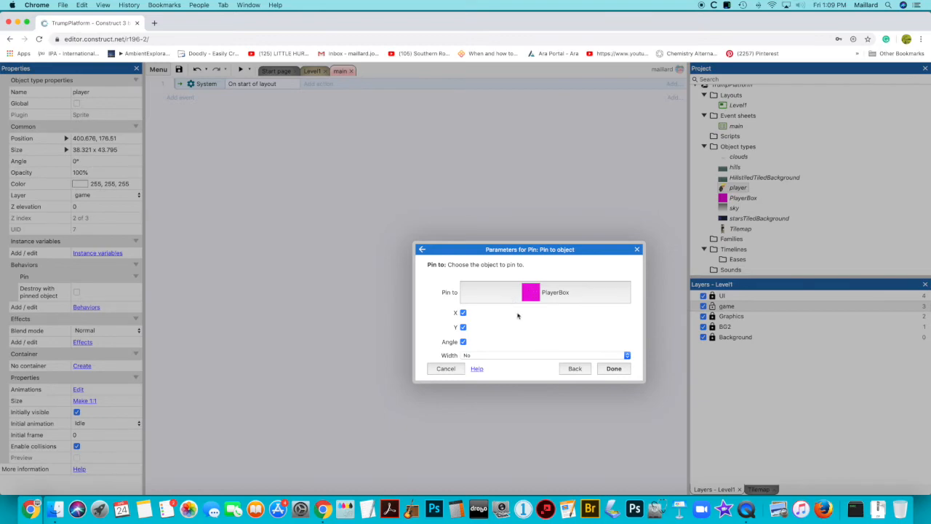
click(613, 368)
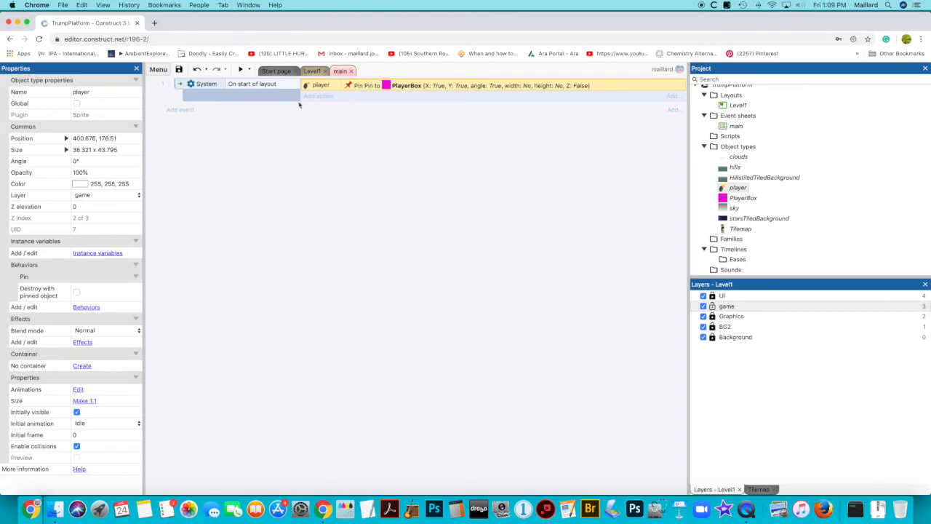
Step: Preview Level1 in an enlarged window, test running and jumping across the platforms with the pinned player, and close the preview
click(312, 71)
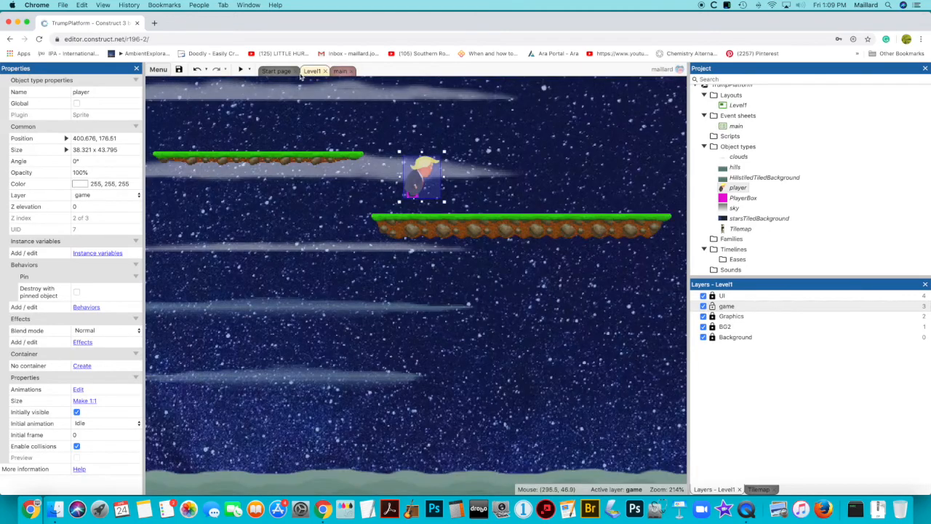
click(240, 69)
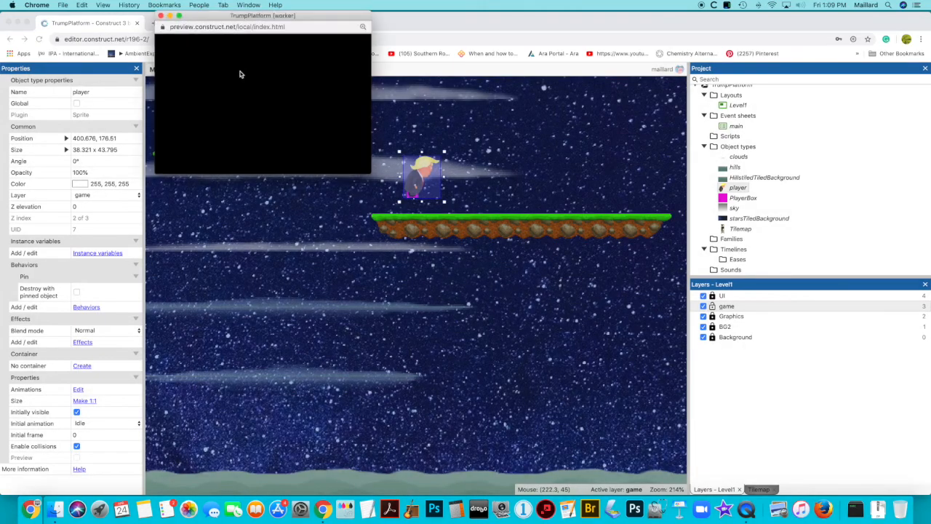
drag(444, 225, 693, 452)
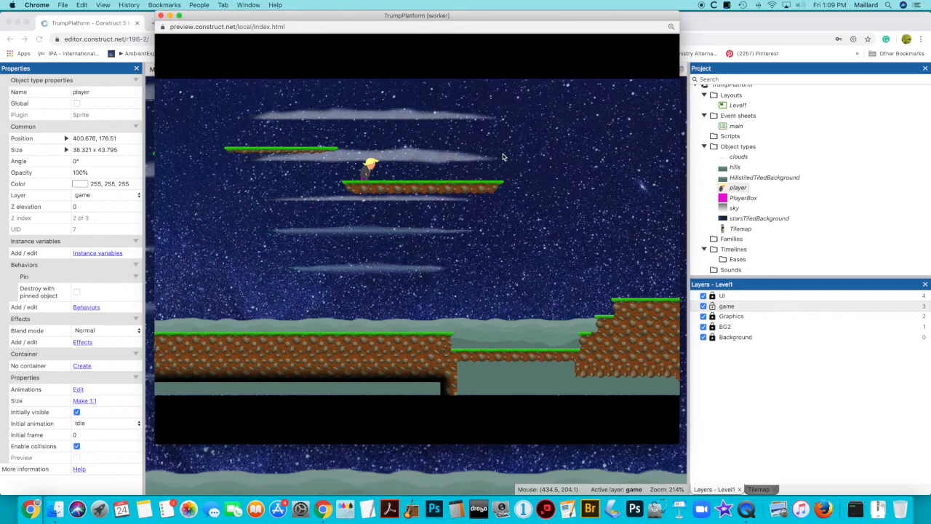
key(Up)
key(Right)
key(Right)
key(Left)
key(Right)
key(Left)
key(Left)
key(Up)
key(Left)
key(Right)
key(Right)
key(Left)
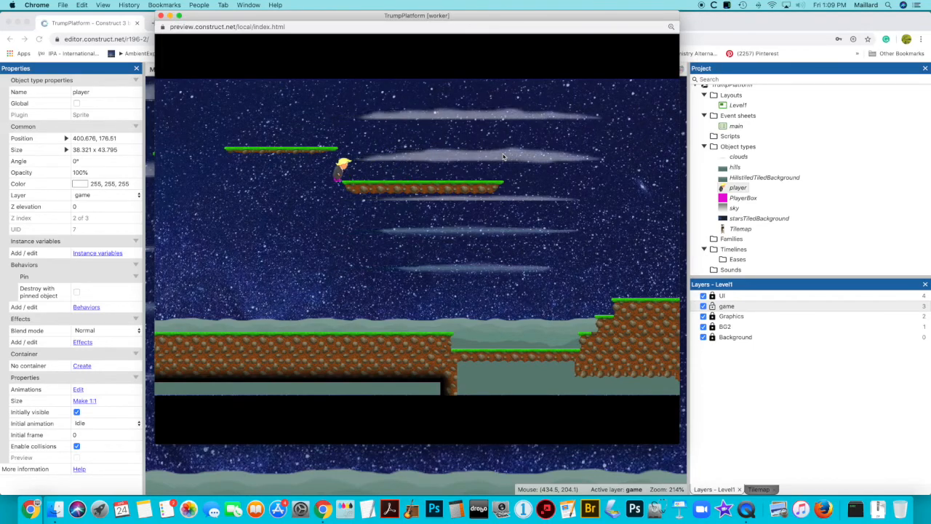
key(Right)
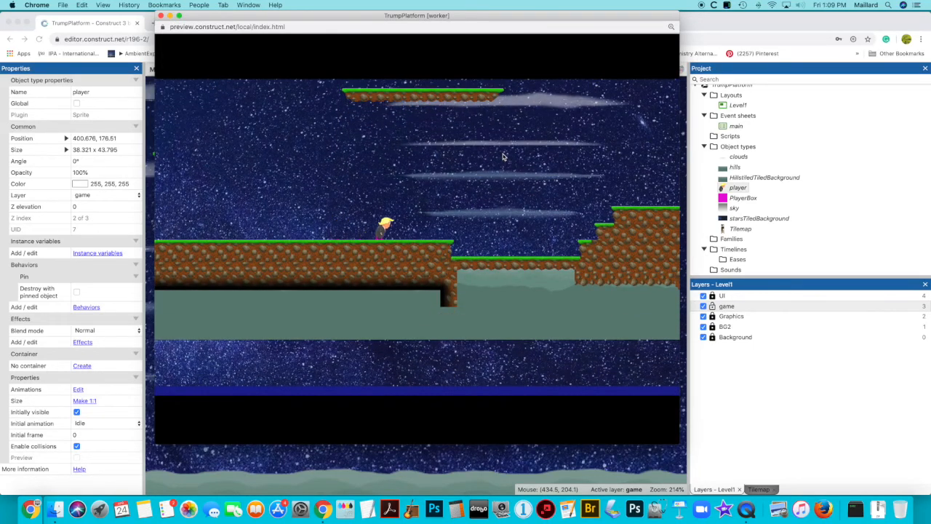
key(Up)
key(Right)
key(Right)
key(Up)
key(Right)
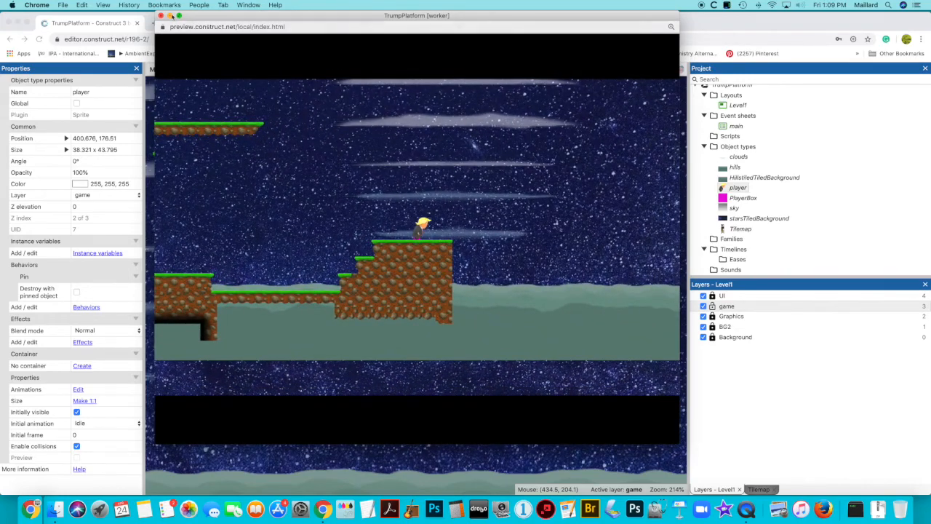
click(160, 15)
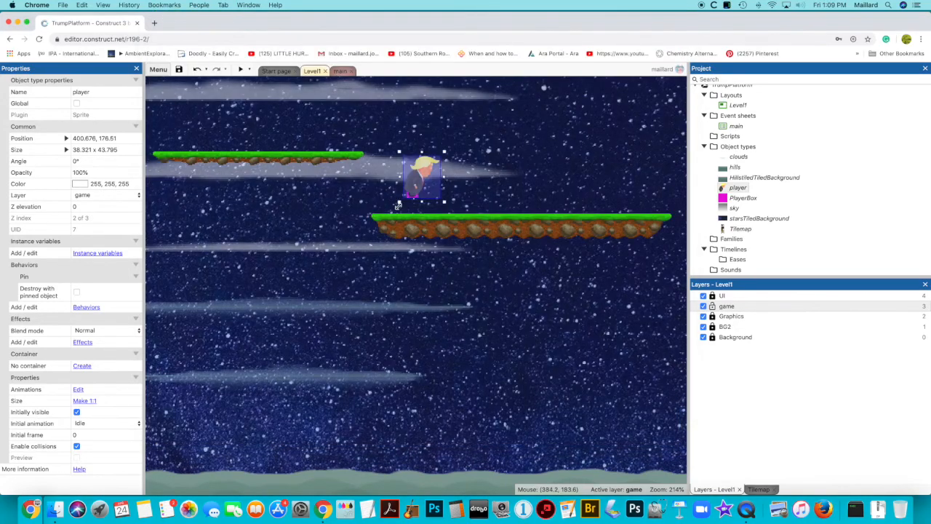
Step: Make the PlayerBox object initially invisible
click(738, 199)
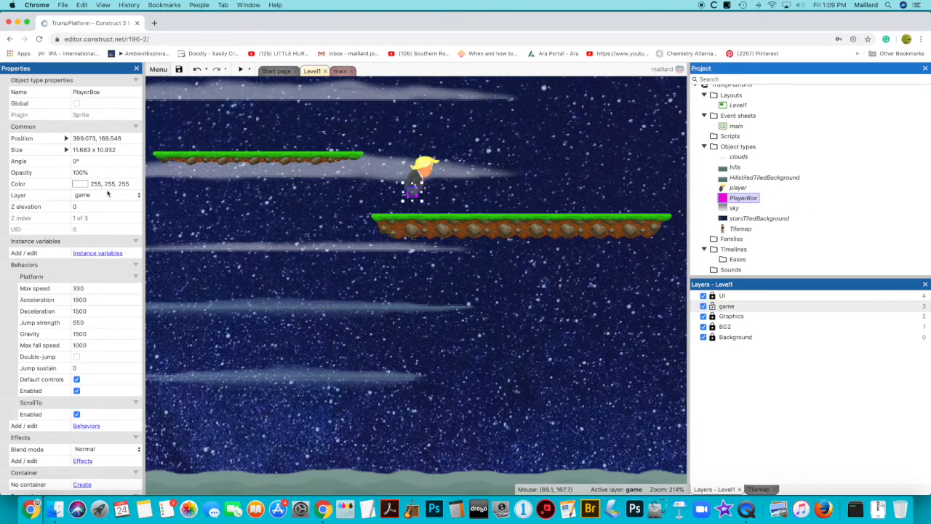
scroll(79, 233, down, 5)
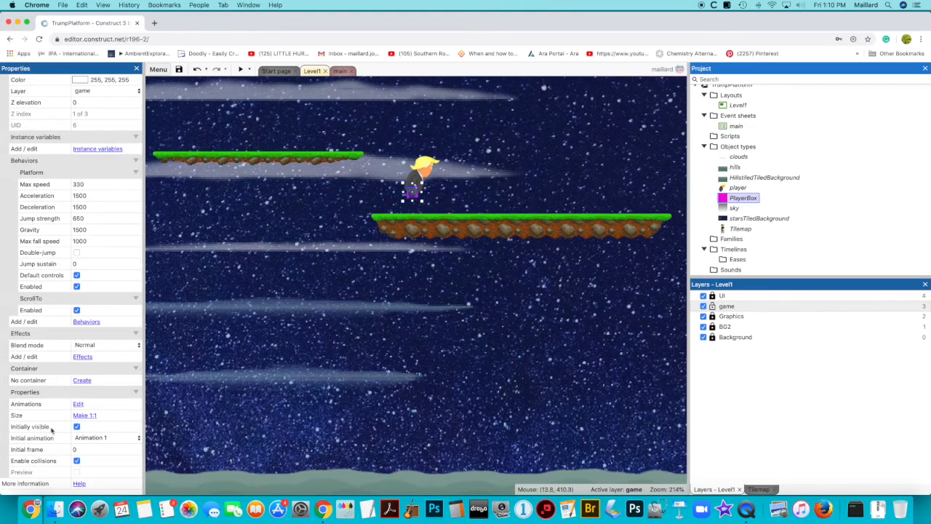
click(77, 428)
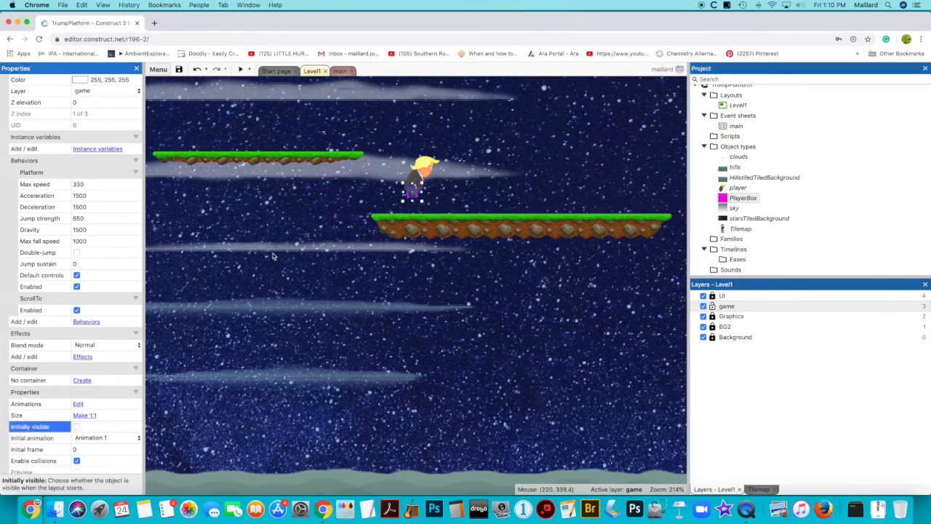
Step: Preview the layout again in an enlarged window, test the player's movement and jumps with PlayerBox hidden, and close the preview
click(242, 70)
drag(405, 228, 760, 486)
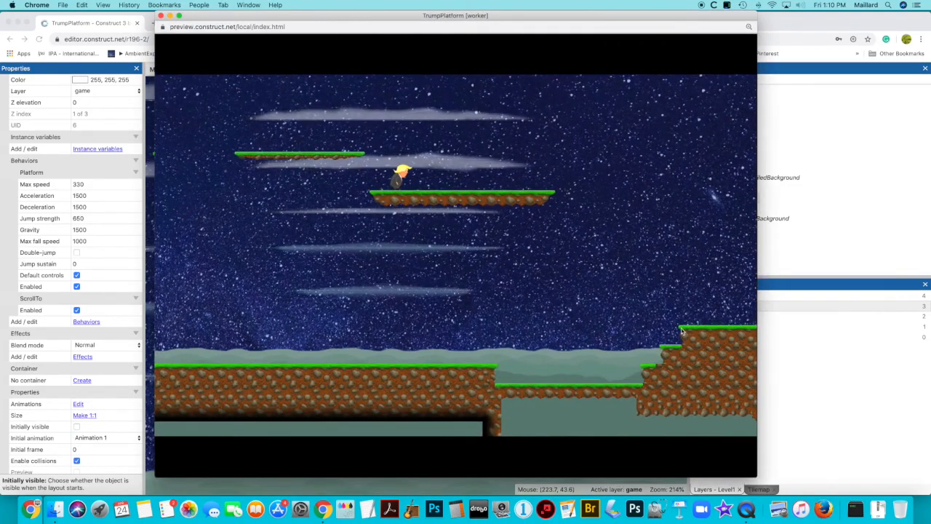
key(Up)
key(Right)
key(Left)
key(Left)
key(Right)
key(Up)
key(Left)
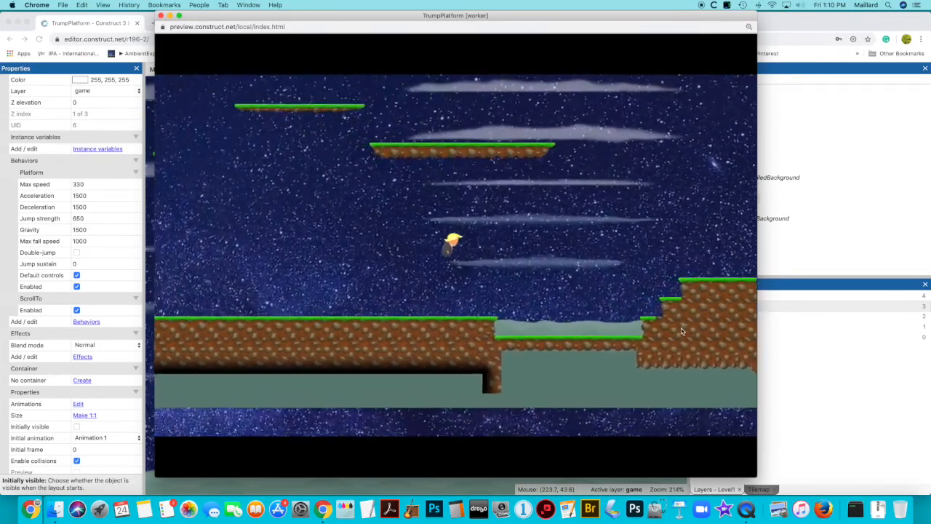
key(Right)
key(Left)
key(Right)
key(Up)
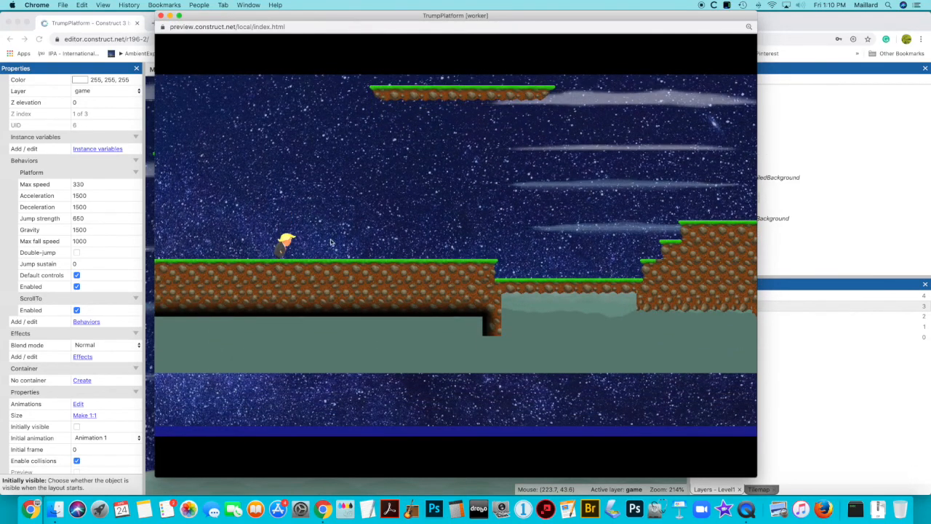
click(161, 15)
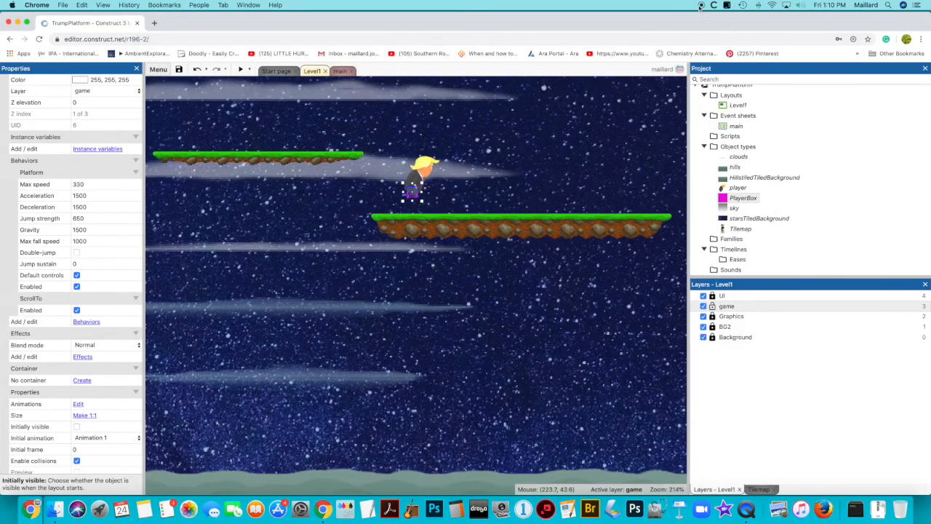